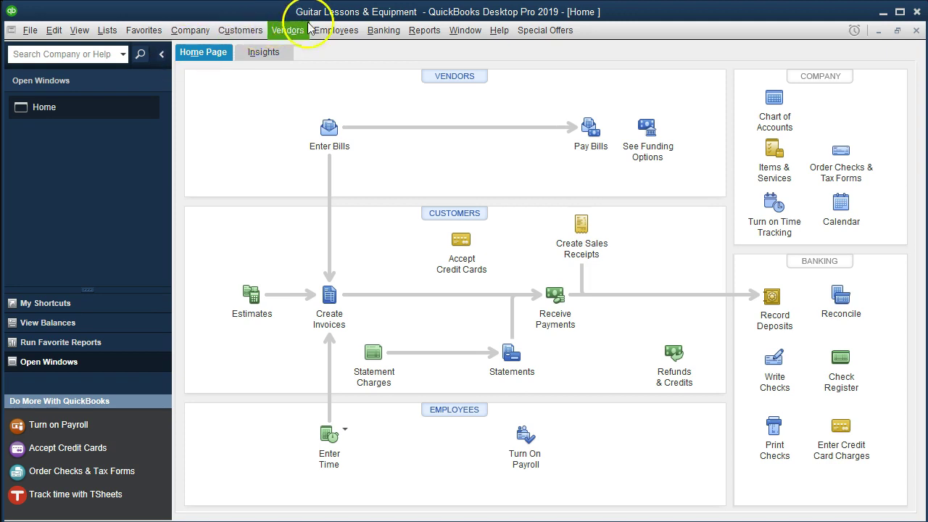
# Open the account register for the Checking Account
pyautogui.click(382, 32)
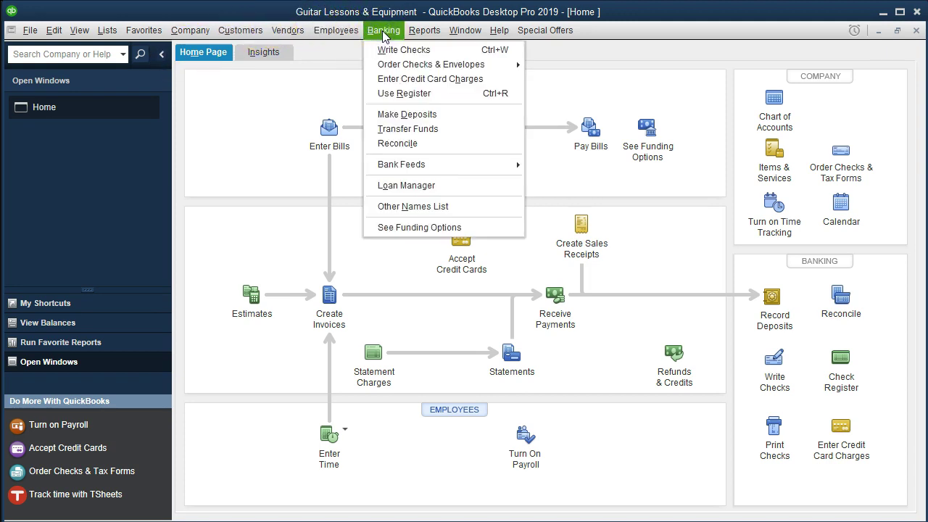
pyautogui.click(404, 94)
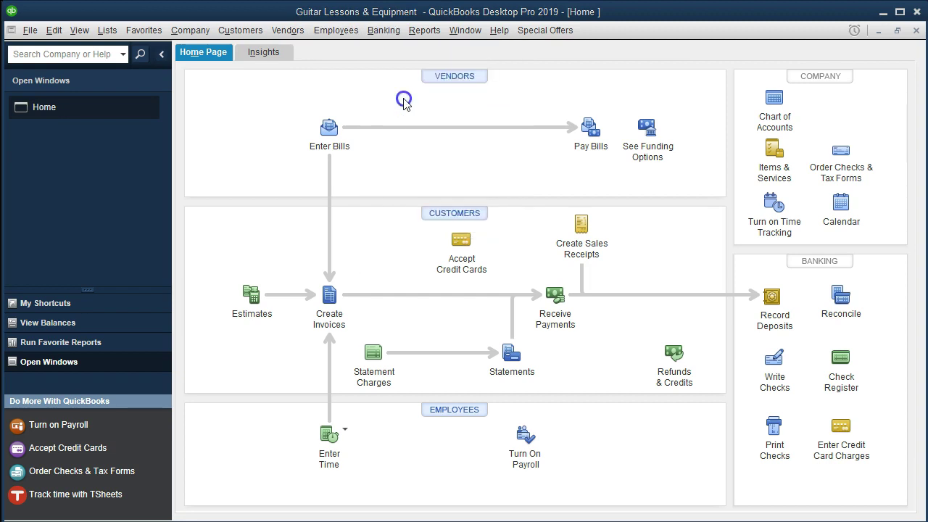
pyautogui.click(425, 124)
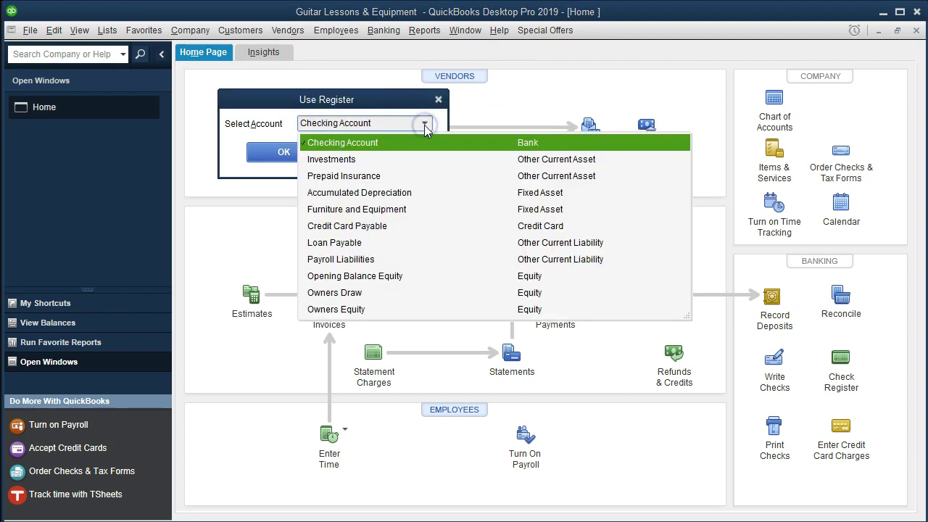
pyautogui.click(410, 144)
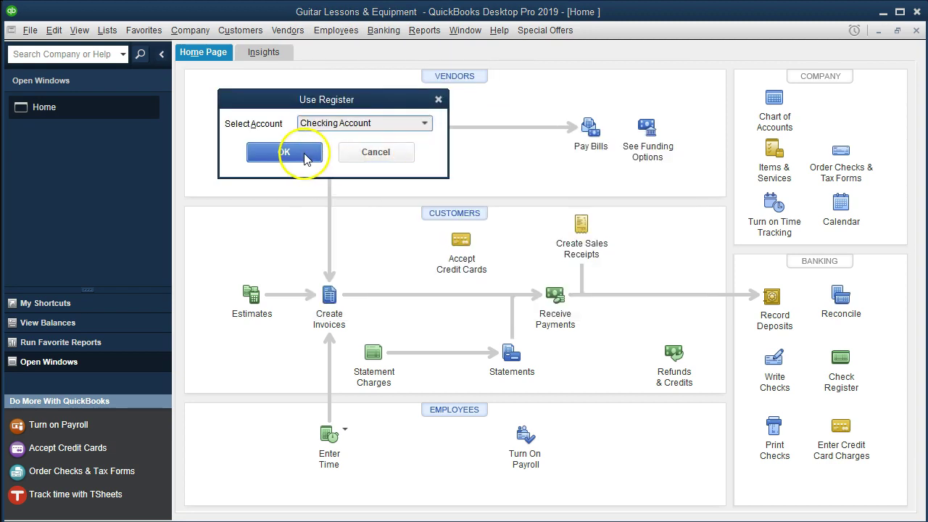
pyautogui.click(299, 154)
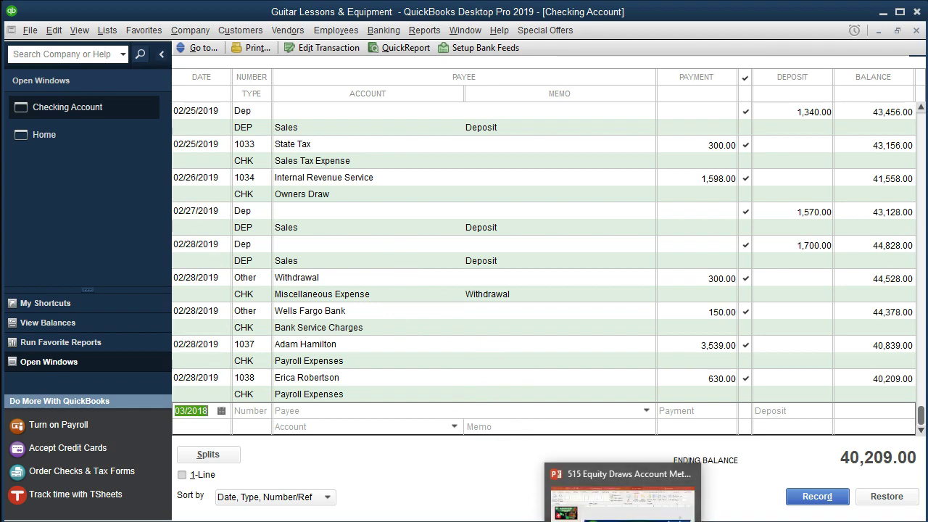
# Switch to Bank Stmt March.pdf in Acrobat Reader and examine its balances, deposits, checks, withdrawals, bank charges and totals
pyautogui.click(593, 520)
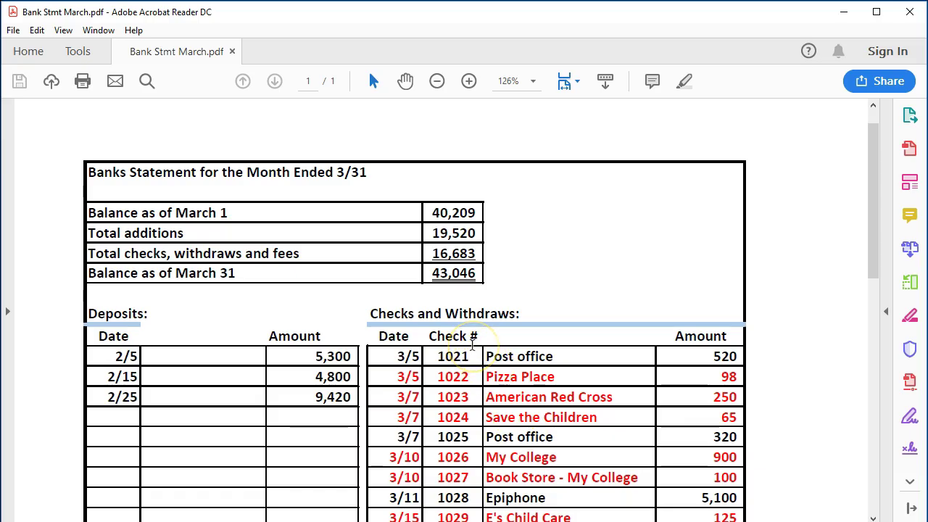
pyautogui.scroll(1, 478, 354)
pyautogui.moveTo(551, 517); pyautogui.dragTo(529, 518)
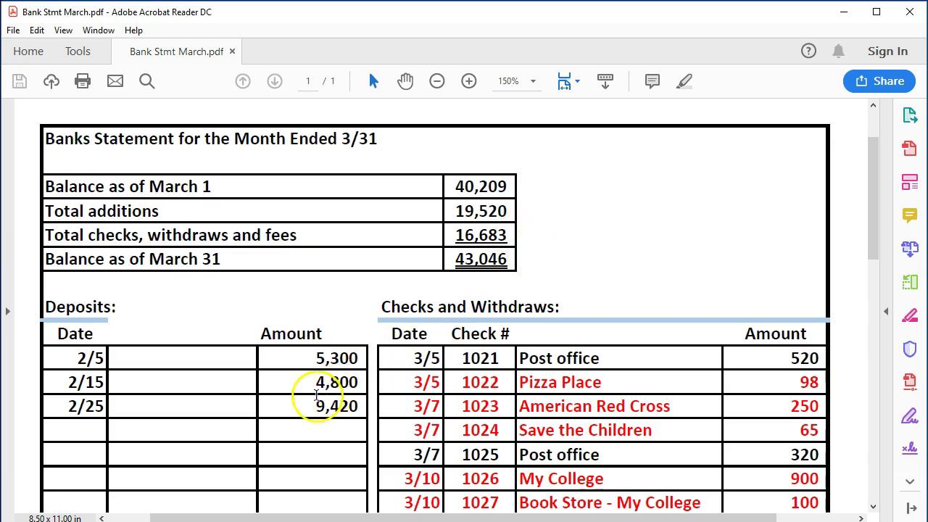
pyautogui.scroll(-4, 315, 396)
pyautogui.scroll(-10, 316, 400)
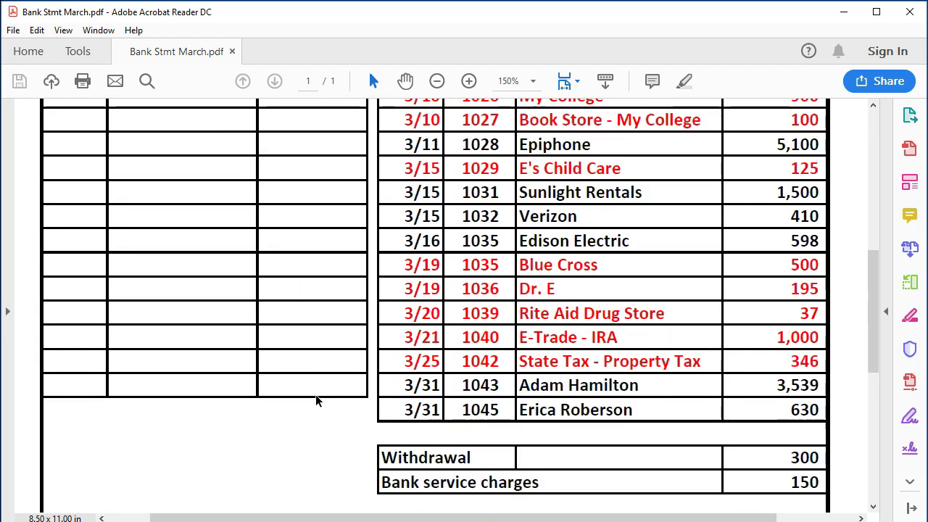
pyautogui.scroll(11, 384, 448)
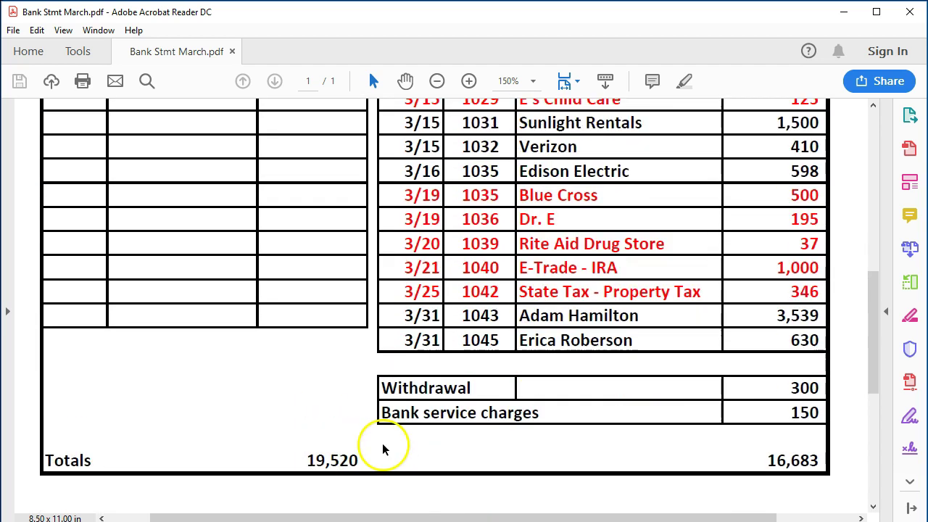
pyautogui.scroll(2, 384, 448)
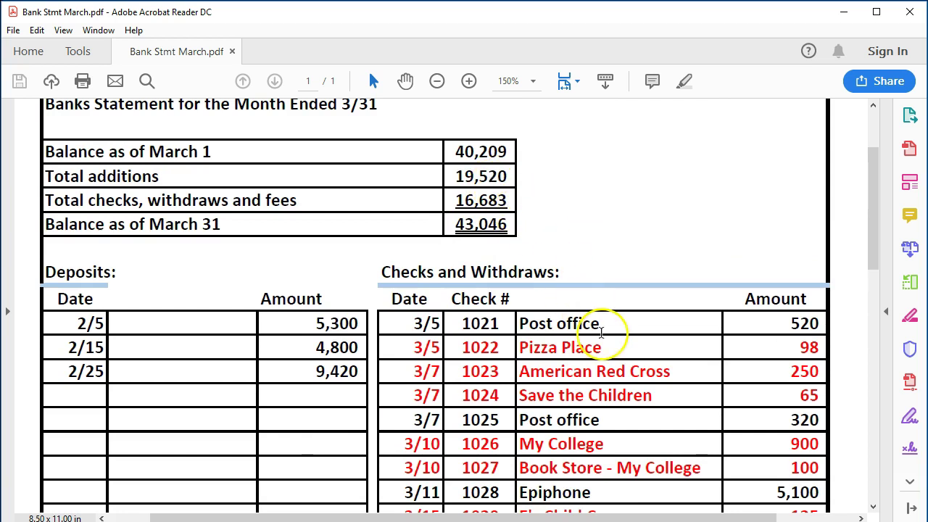
pyautogui.scroll(-10, 601, 332)
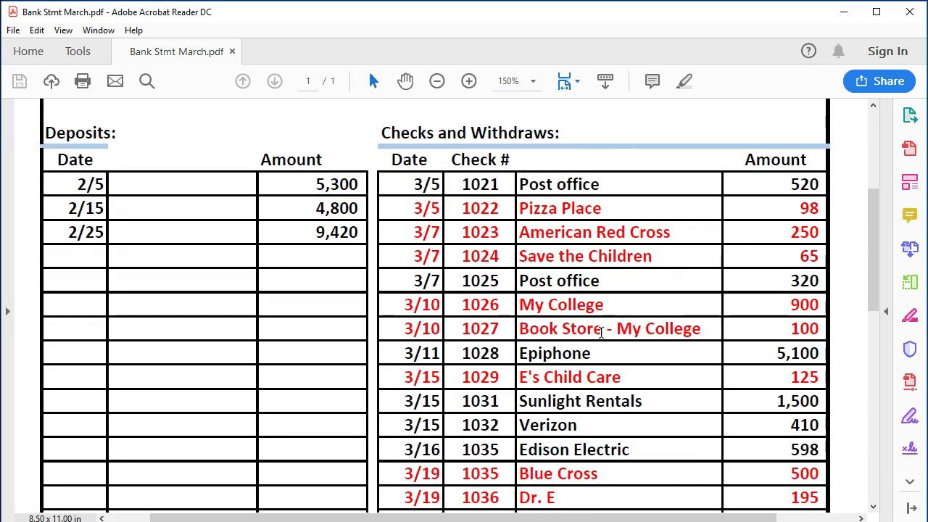
pyautogui.scroll(-1, 602, 334)
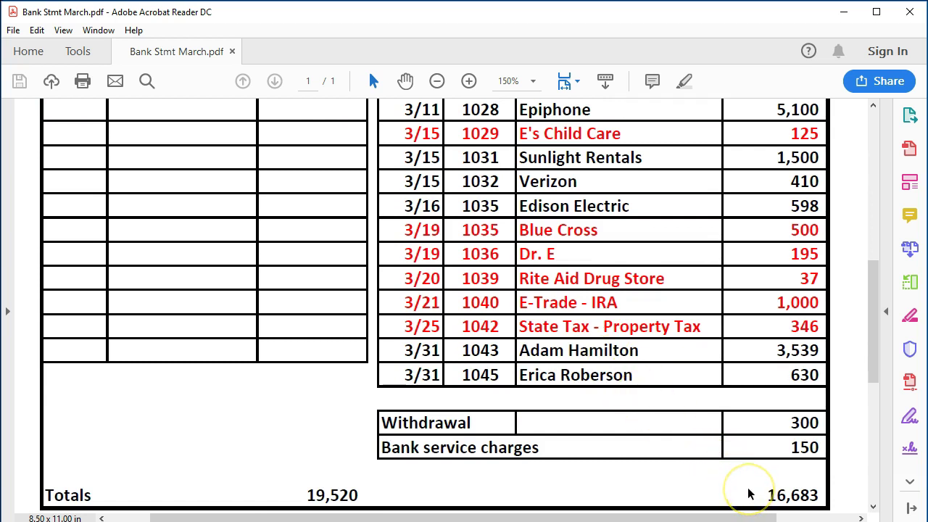
pyautogui.scroll(8, 751, 494)
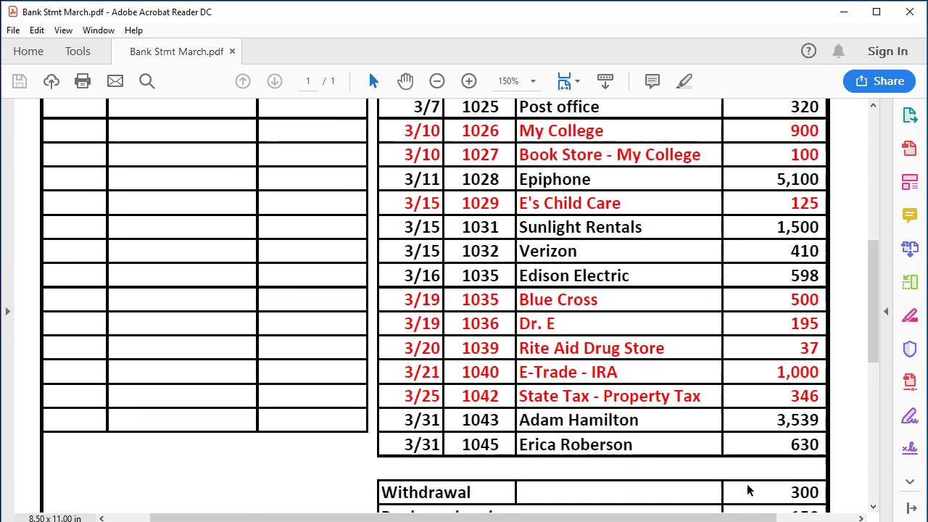
pyautogui.scroll(1, 751, 492)
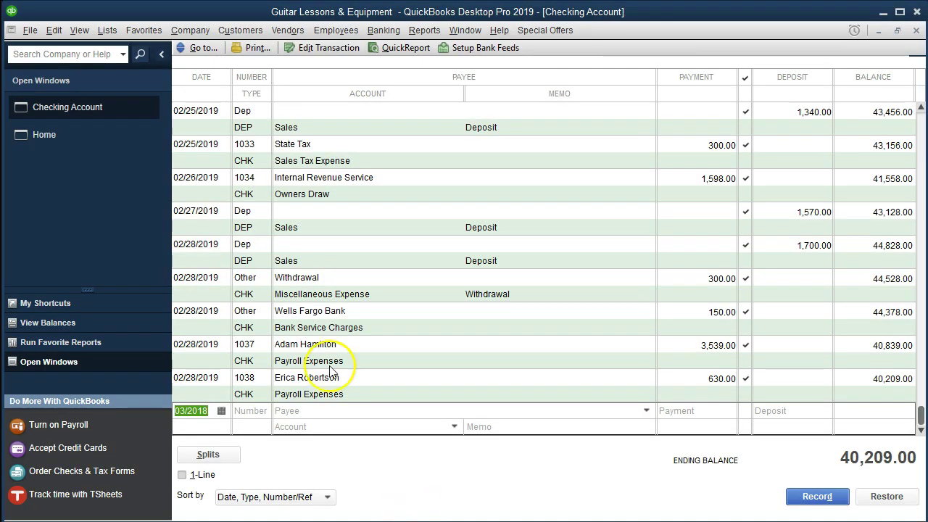
# Back in the QuickBooks checking register, start a new entry dated 03/05/2019 with check number 1021 from the bank statement
pyautogui.write('030519')
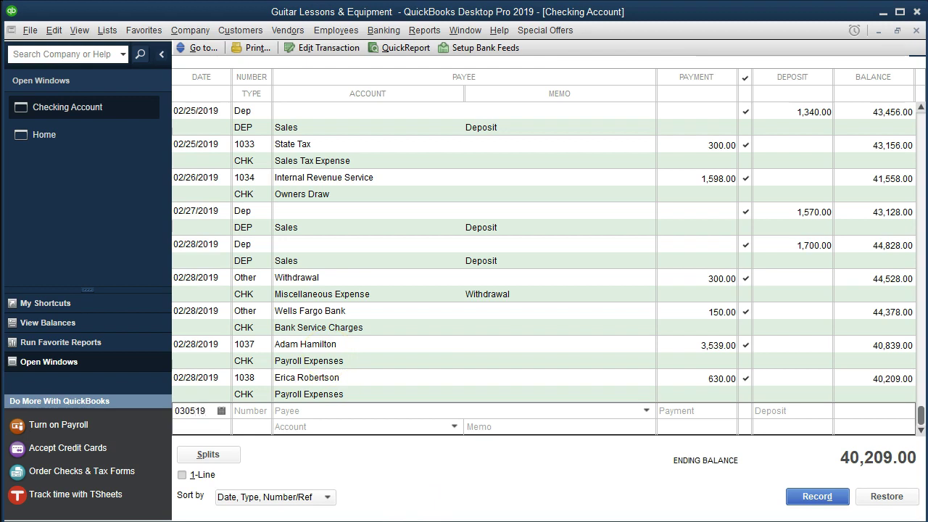
pyautogui.press('Tab')
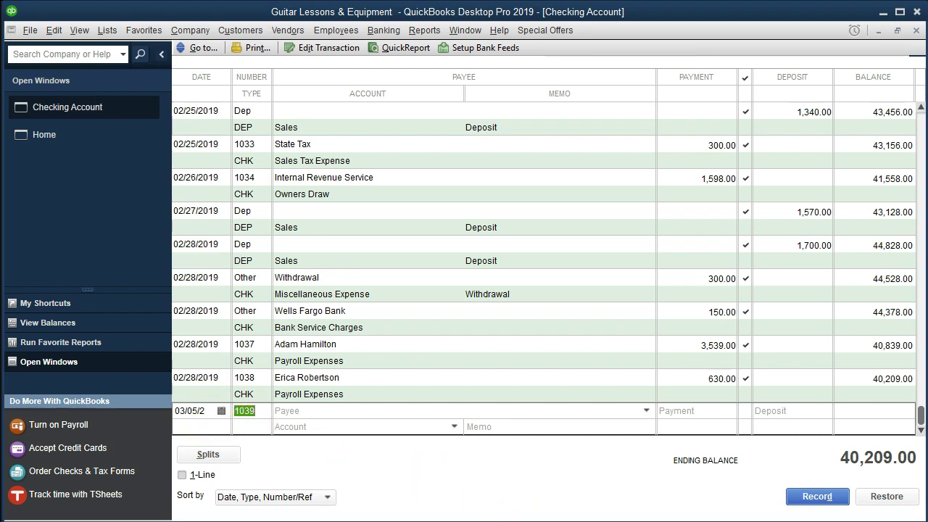
pyautogui.click(471, 500)
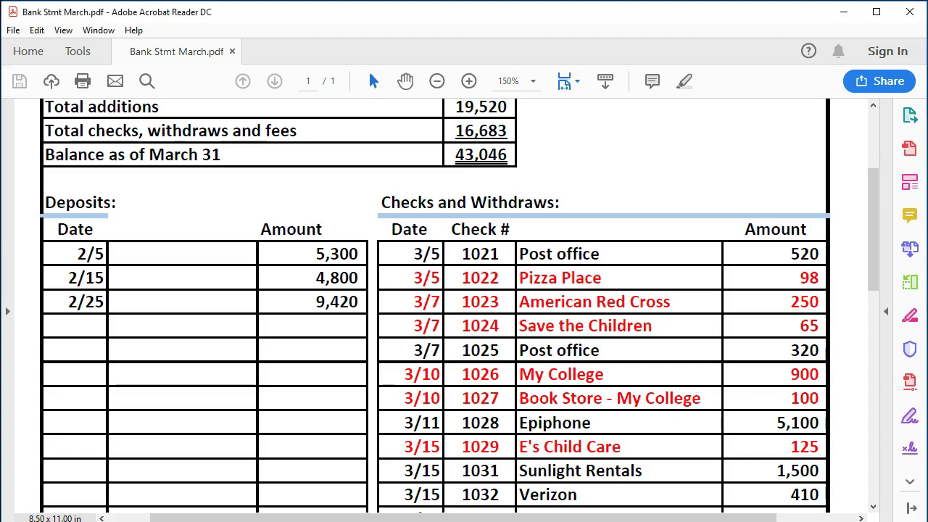
pyautogui.click(377, 517)
pyautogui.moveTo(263, 410); pyautogui.dragTo(195, 408)
pyautogui.write('1021')
pyautogui.press('Tab')
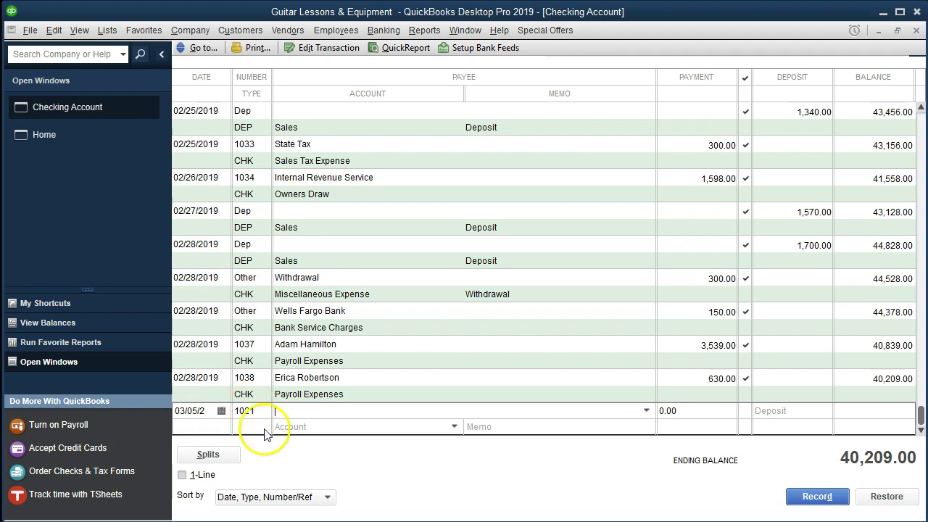
# Set the entry's payee to Post Office and its payment to 520, as listed on the bank statement
pyautogui.write('Post Office')
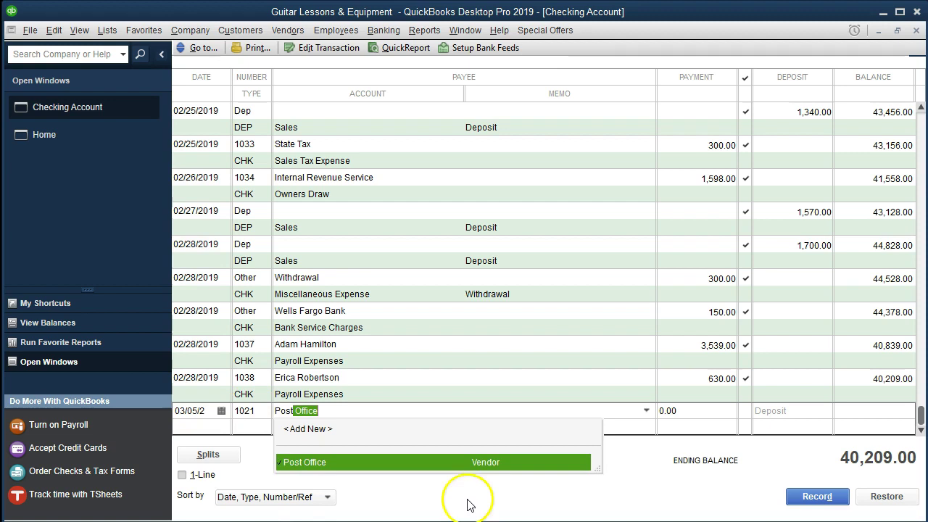
pyautogui.click(449, 462)
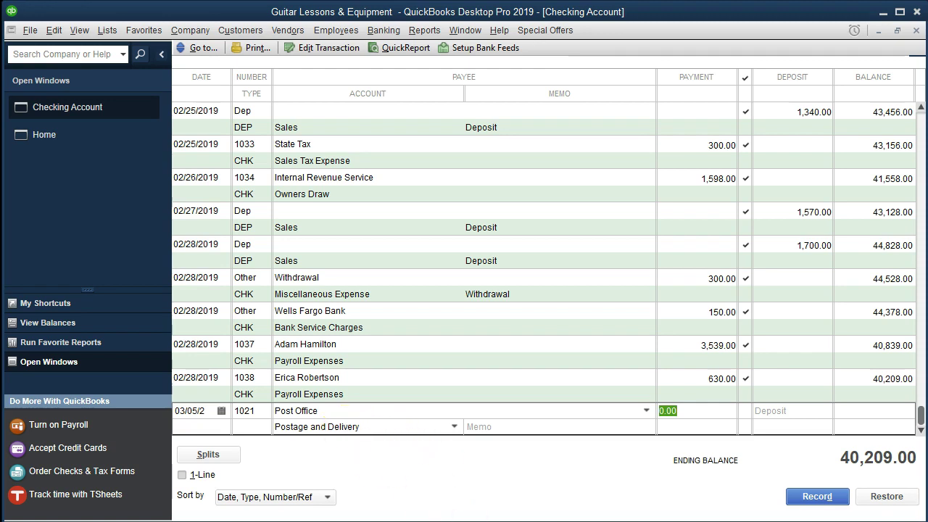
pyautogui.hotkey('alt', 'Tab')
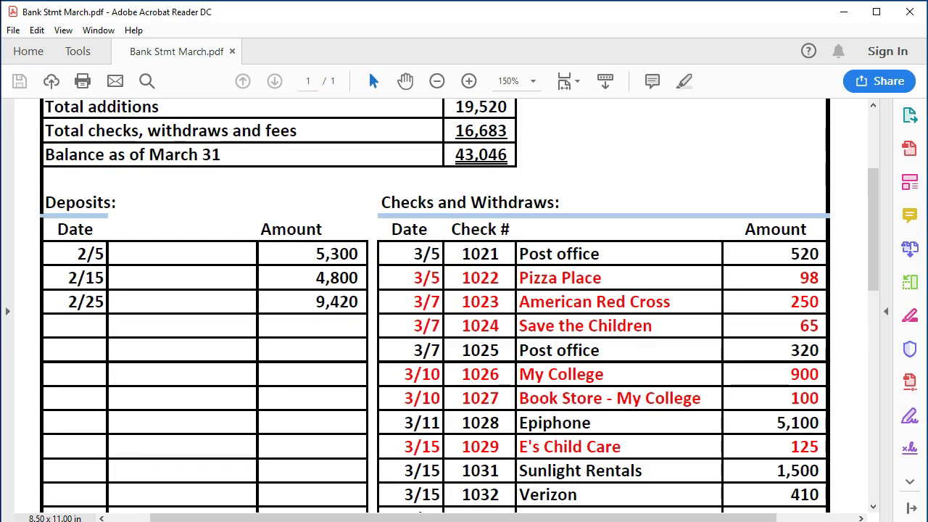
pyautogui.hotkey('alt', 'Tab')
pyautogui.write('520')
pyautogui.press('Tab')
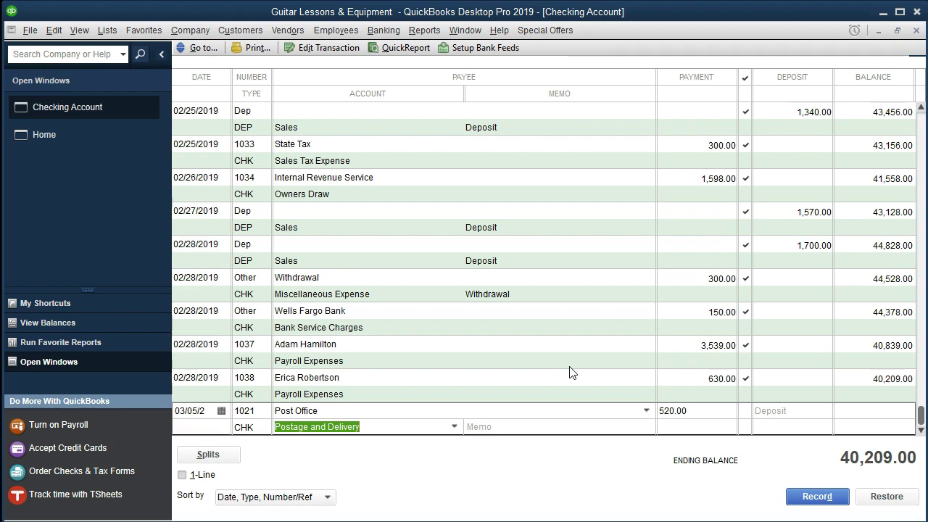
# Keep Postage and Delivery as the account and record the Post Office check, keeping the duplicate number 1021
pyautogui.click(455, 427)
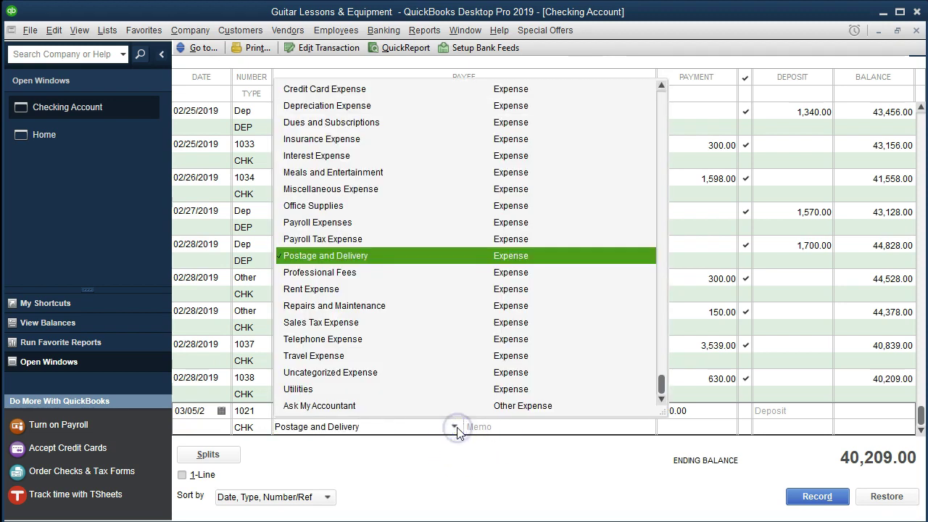
pyautogui.click(456, 429)
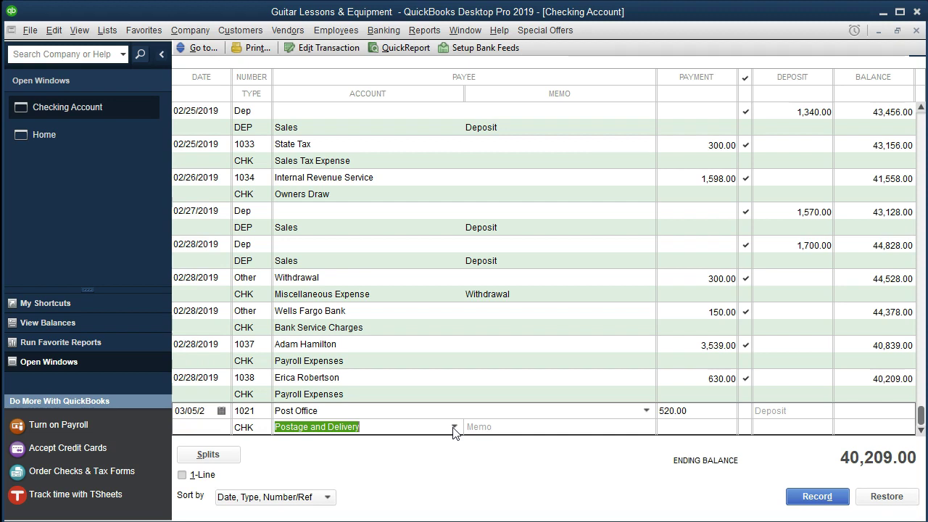
pyautogui.press('Return')
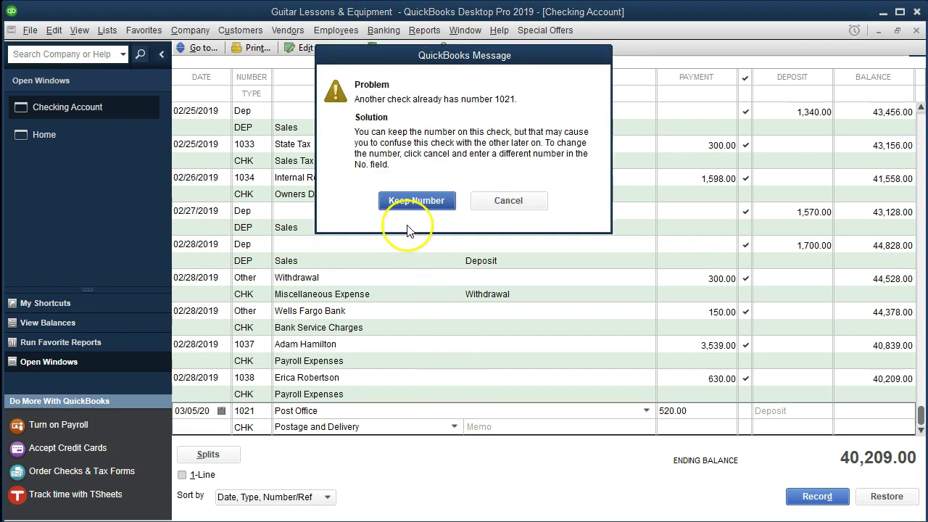
pyautogui.click(407, 201)
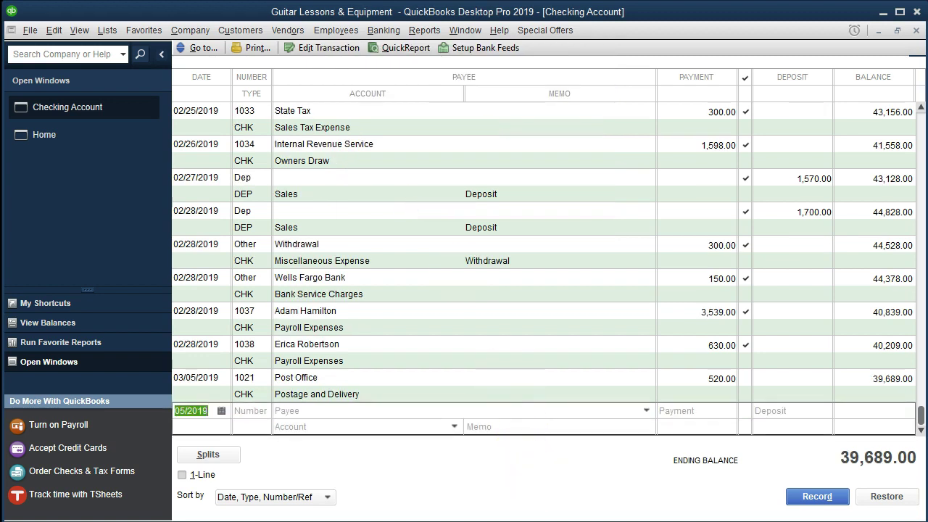
# Switch to the bank statement in Acrobat Reader and highlight the whole 3/5 Post office row for check 1021
pyautogui.click(589, 499)
pyautogui.moveTo(425, 244); pyautogui.dragTo(803, 252)
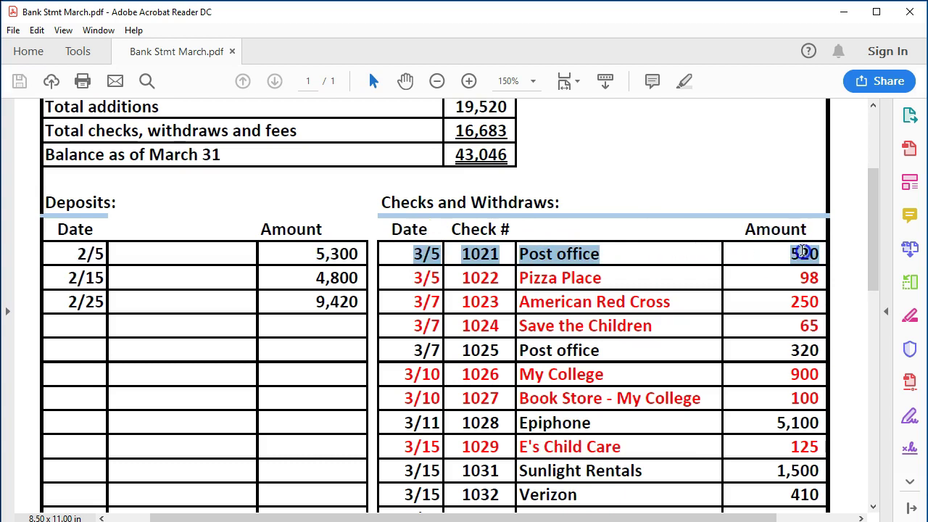
pyautogui.rightClick(804, 252)
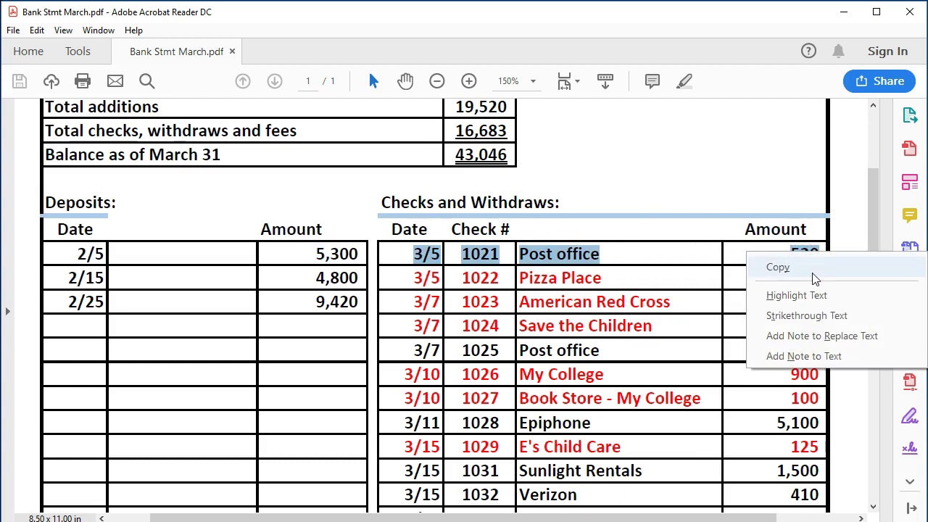
pyautogui.click(817, 295)
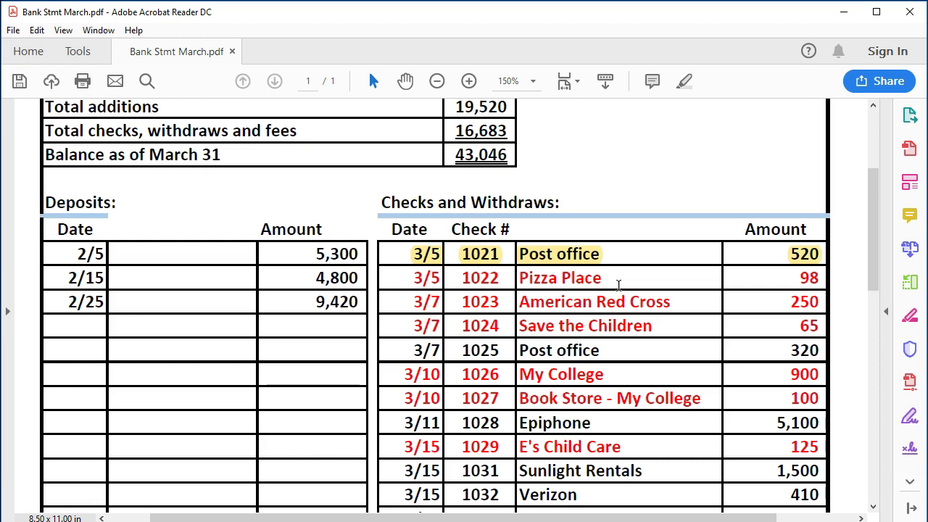
pyautogui.click(611, 279)
# In the QuickBooks register, start an entry dated 03/05/2019 with check number 1022, consulting the bank statement for its details
pyautogui.click(552, 521)
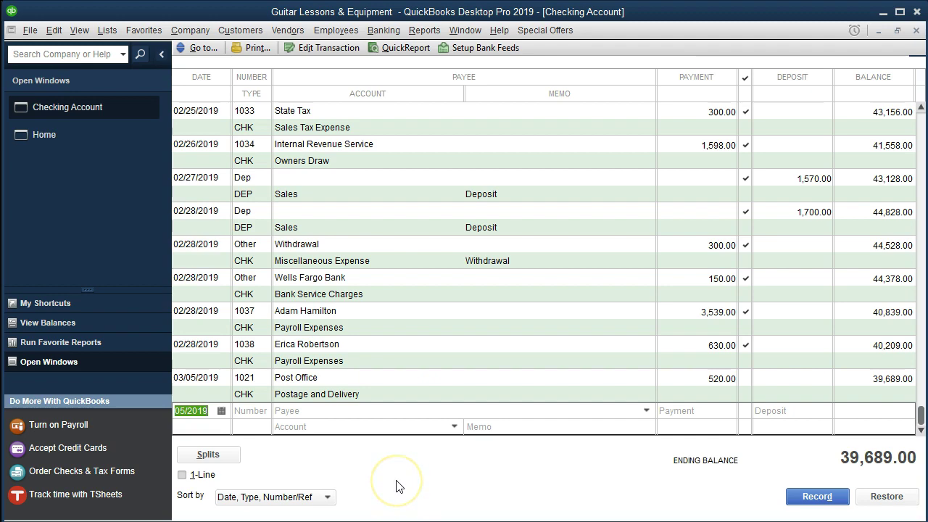
pyautogui.hotkey('alt', 'Tab')
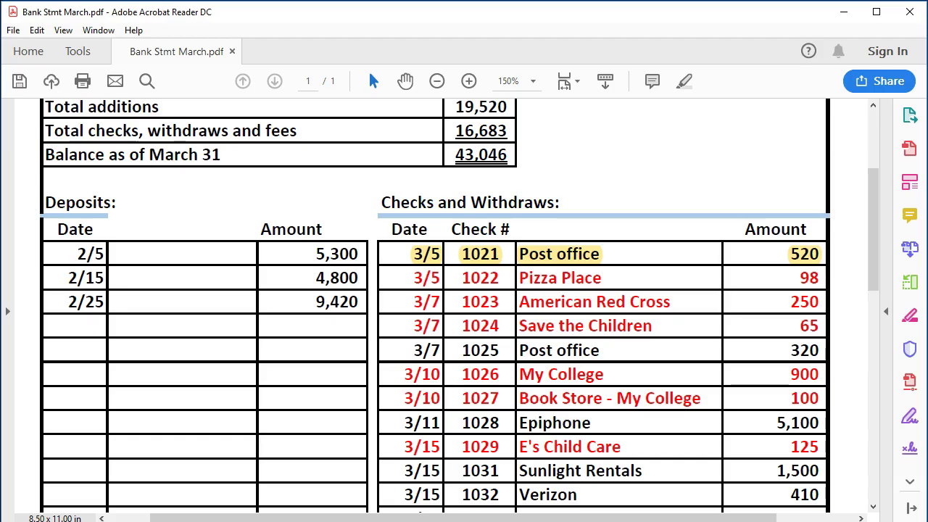
pyautogui.hotkey('alt', 'Tab')
pyautogui.press('Tab')
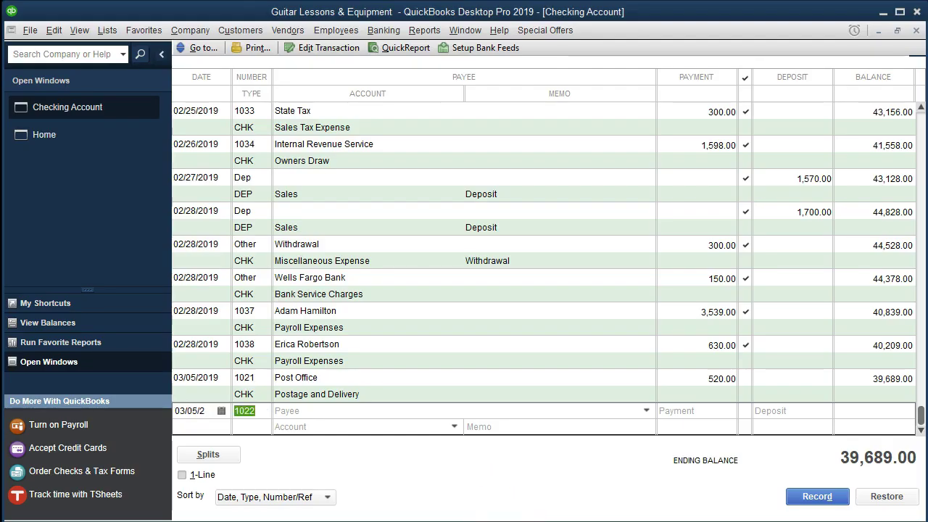
pyautogui.click(571, 501)
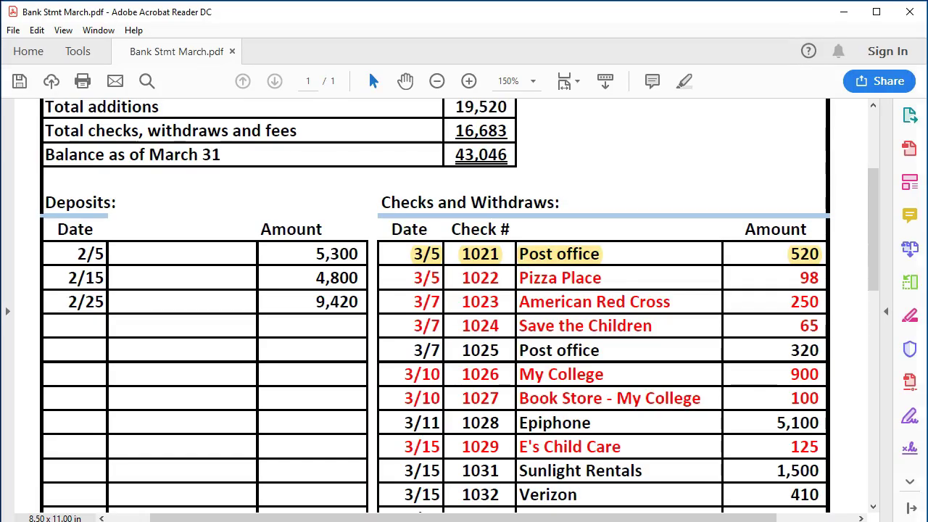
# Back in the register, set the entry's payee to Pizza Place and quick-add it to the name list as a vendor
pyautogui.hotkey('alt', 'Tab')
pyautogui.click(318, 411)
pyautogui.write('Pi')
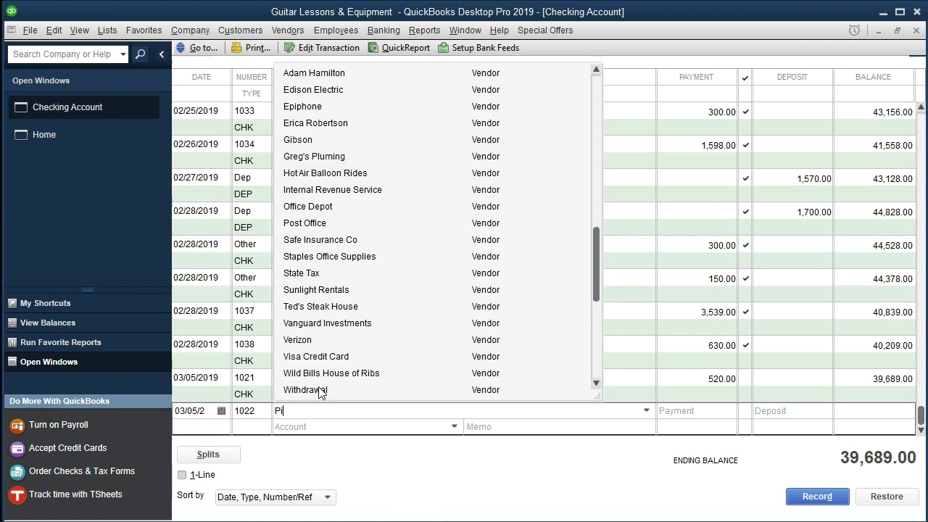
pyautogui.write('zza Place')
pyautogui.press('Tab')
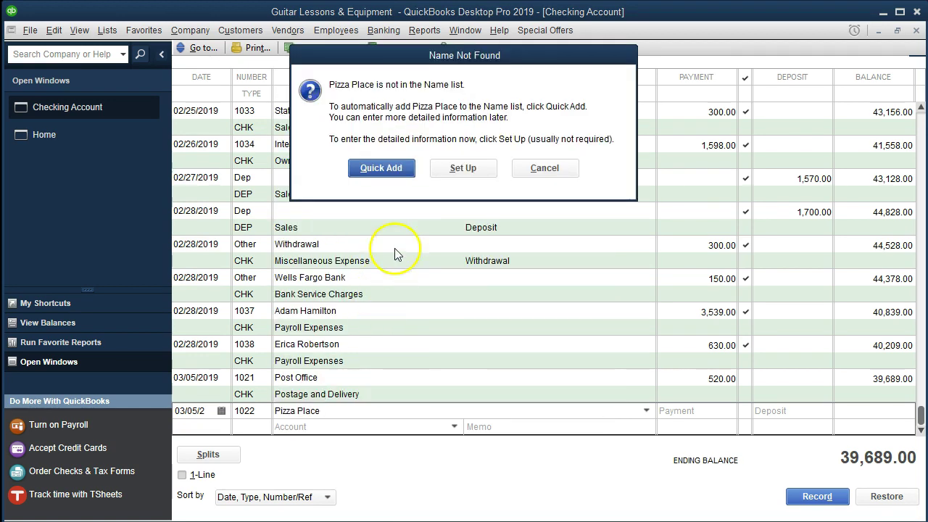
pyautogui.click(391, 176)
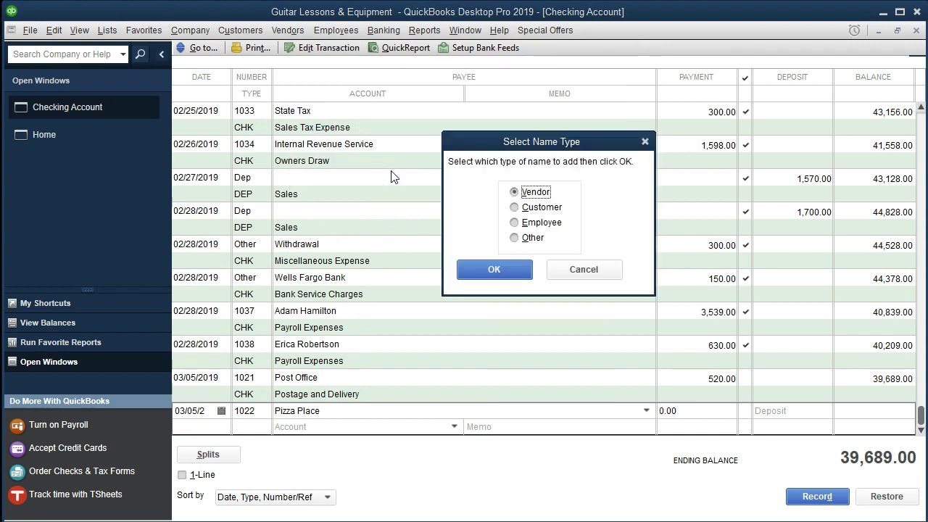
pyautogui.click(494, 273)
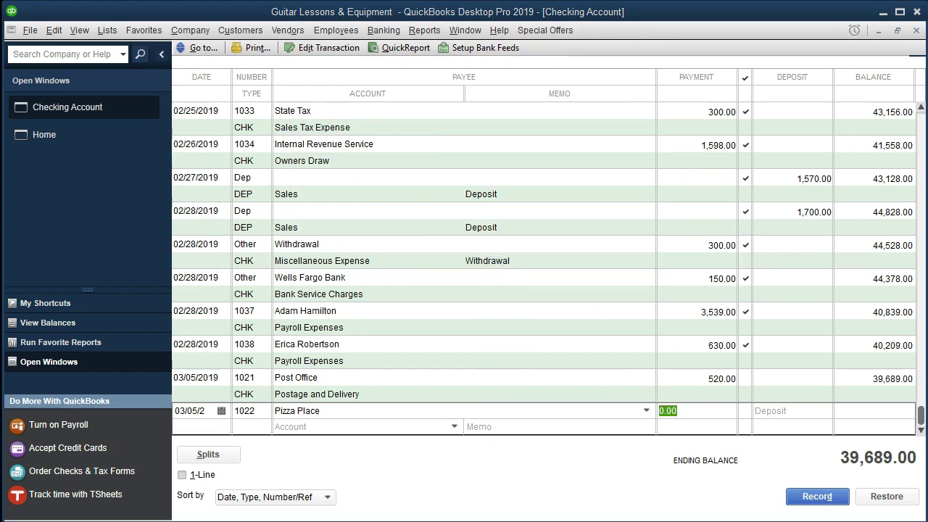
# Check the Pizza Place amount on the bank statement and set the register entry's payment to 98
pyautogui.hotkey('alt', 'Tab')
pyautogui.hotkey('alt', 'Tab')
pyautogui.click(628, 411)
pyautogui.write('98')
pyautogui.press('Tab')
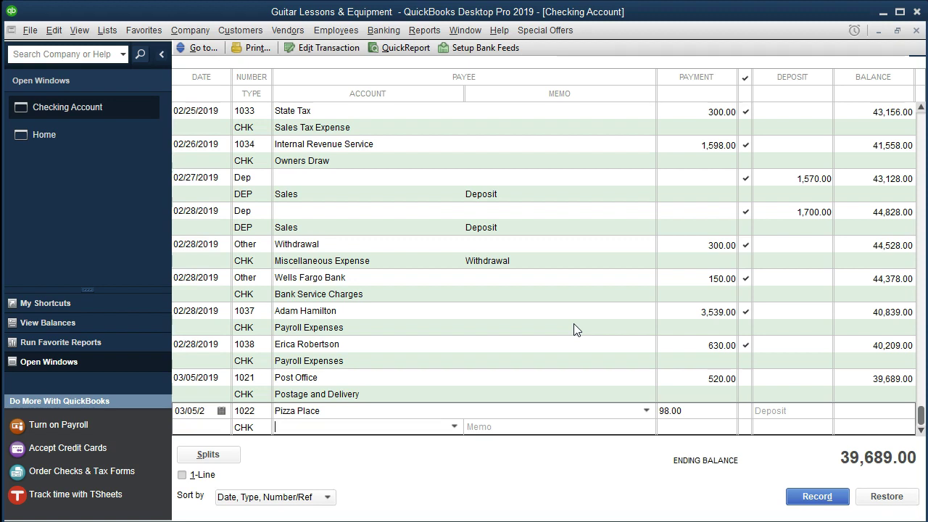
# Assign the Pizza Place check to the Owners Draw account and record it
pyautogui.click(455, 428)
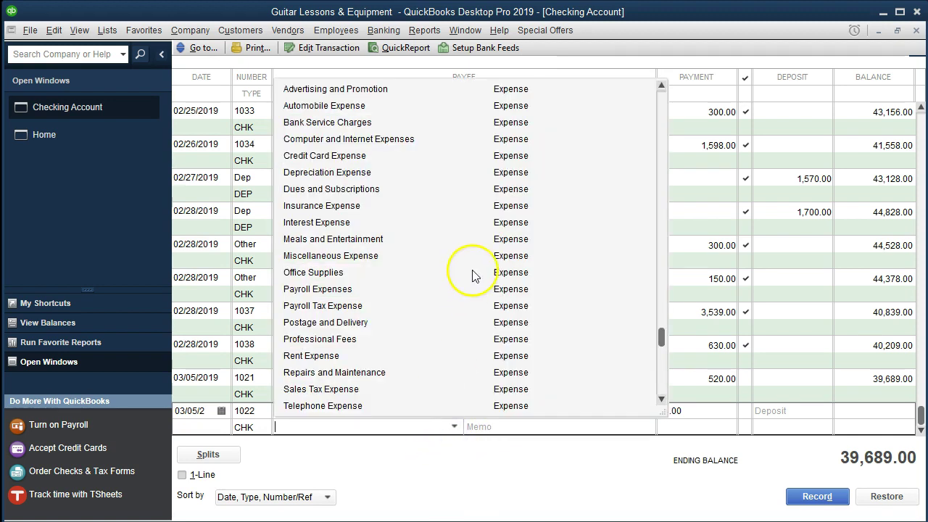
pyautogui.scroll(3, 485, 291)
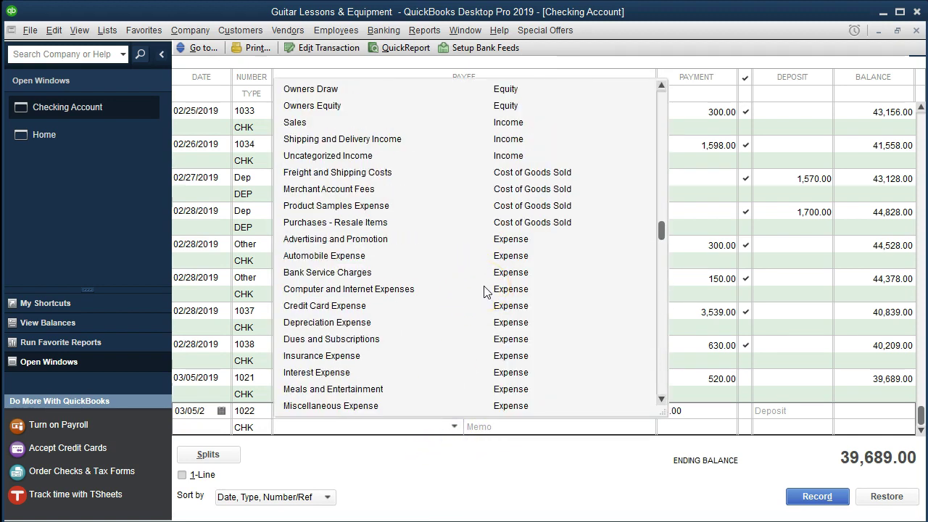
pyautogui.scroll(1, 485, 290)
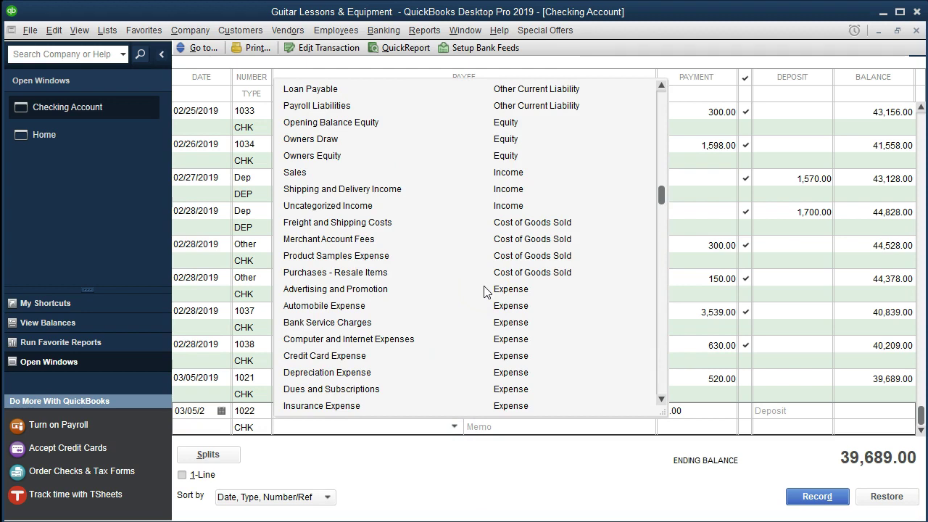
pyautogui.click(318, 142)
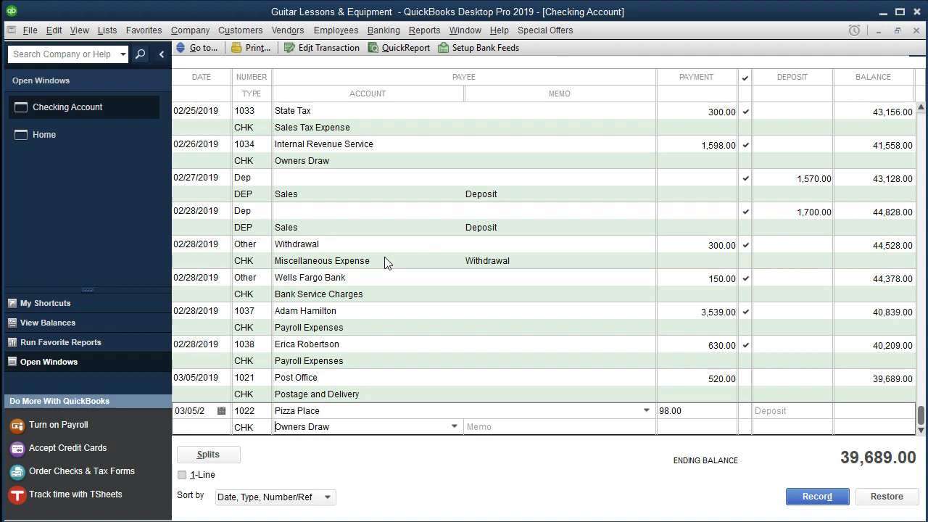
pyautogui.press('Tab')
pyautogui.press('Return')
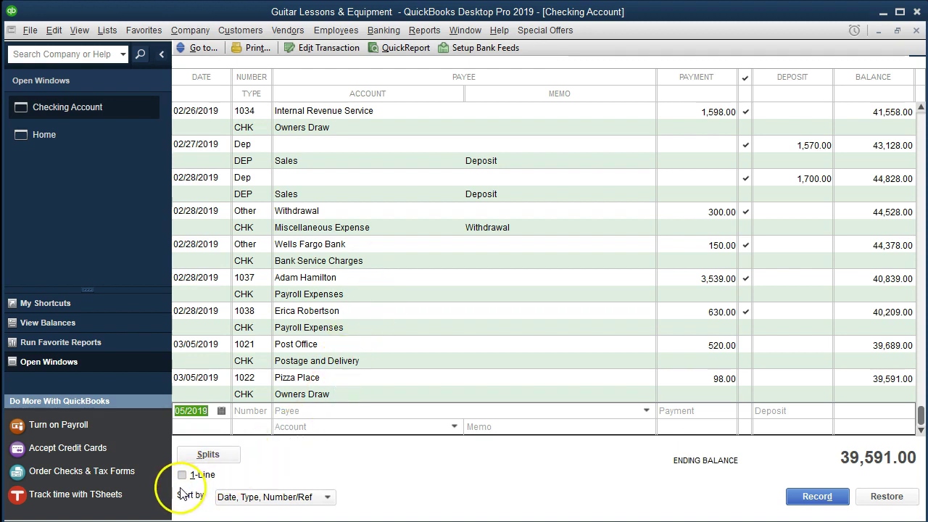
# Switch to the bank statement in Acrobat Reader and highlight the whole 3/5 Pizza Place row for check 1022
pyautogui.hotkey('alt', 'Tab')
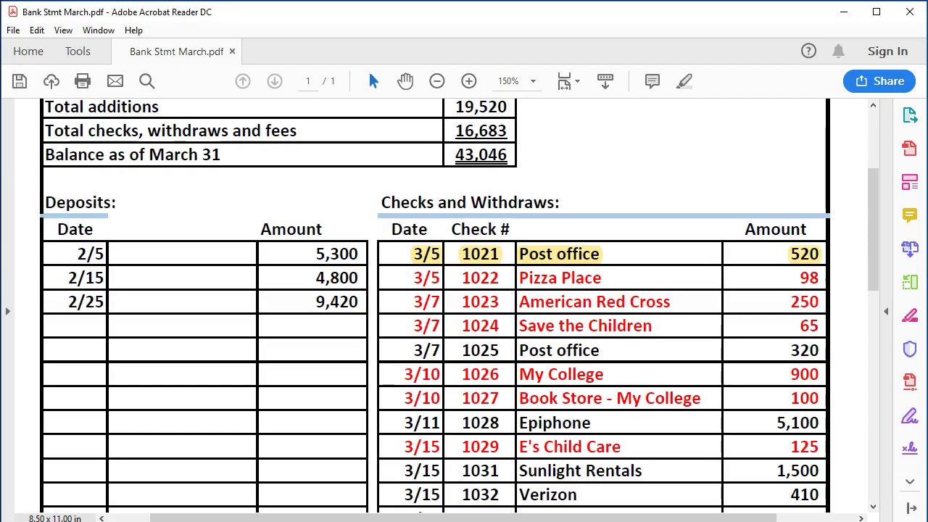
pyautogui.moveTo(416, 278); pyautogui.dragTo(814, 285)
pyautogui.rightClick(814, 285)
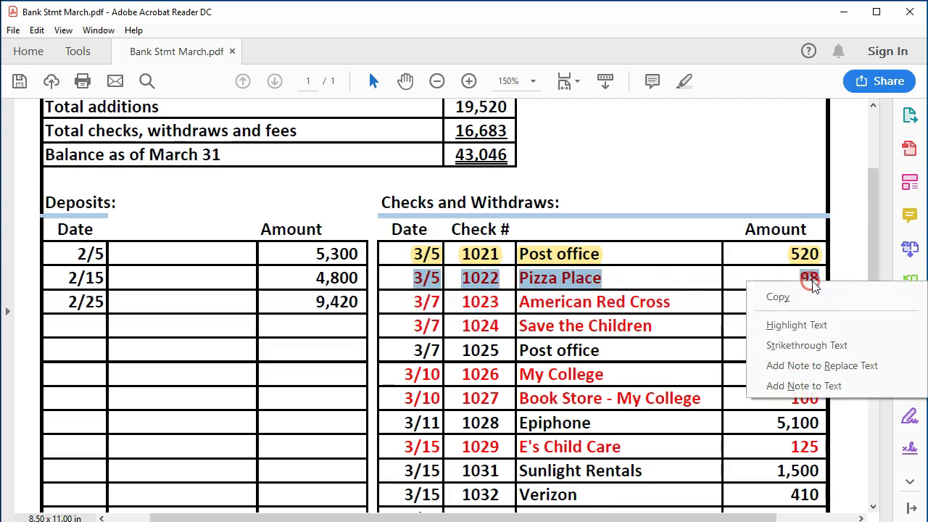
pyautogui.click(820, 324)
pyautogui.click(627, 282)
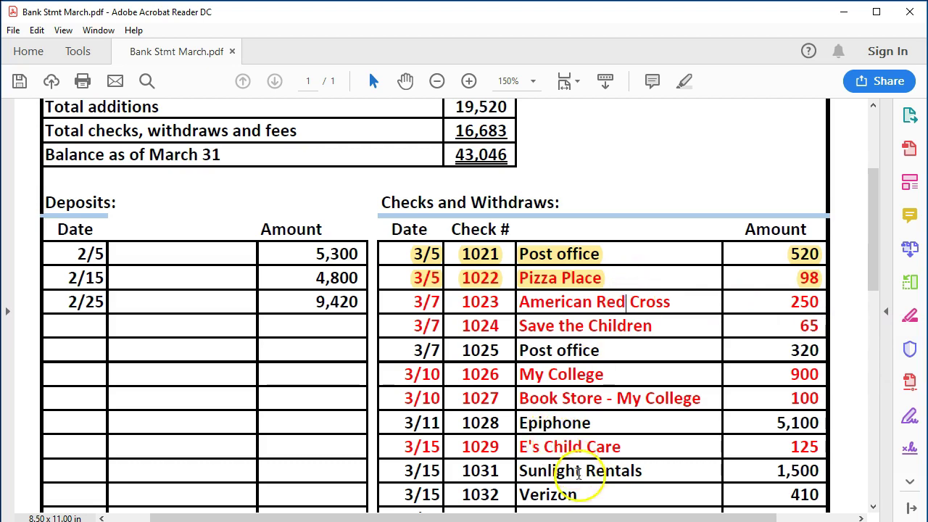
# Back in the QuickBooks register, start a new entry dated 03/07/2019 with check number 1023, checking it against the bank statement
pyautogui.hotkey('alt', 'Tab')
pyautogui.click(212, 408)
pyautogui.press('+')
pyautogui.press('+')
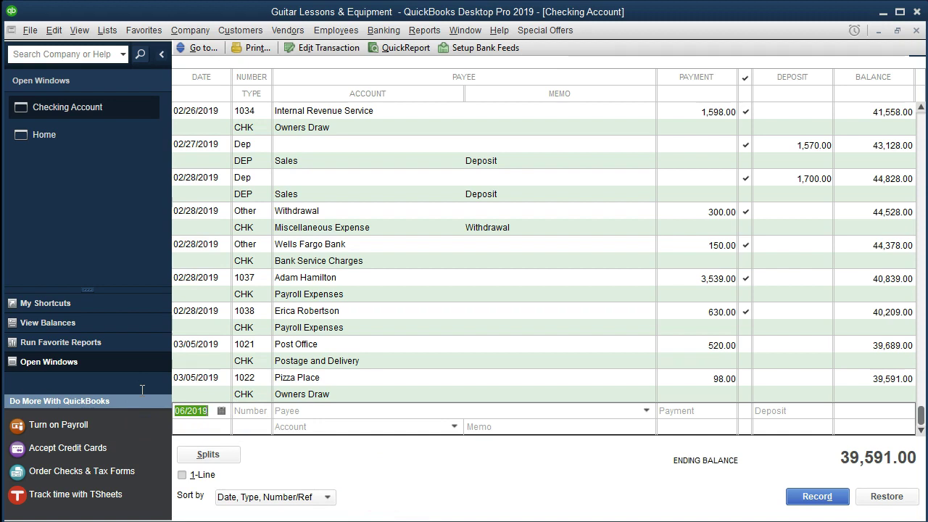
pyautogui.press('Tab')
pyautogui.click(193, 410)
pyautogui.hotkey('alt', 'Tab')
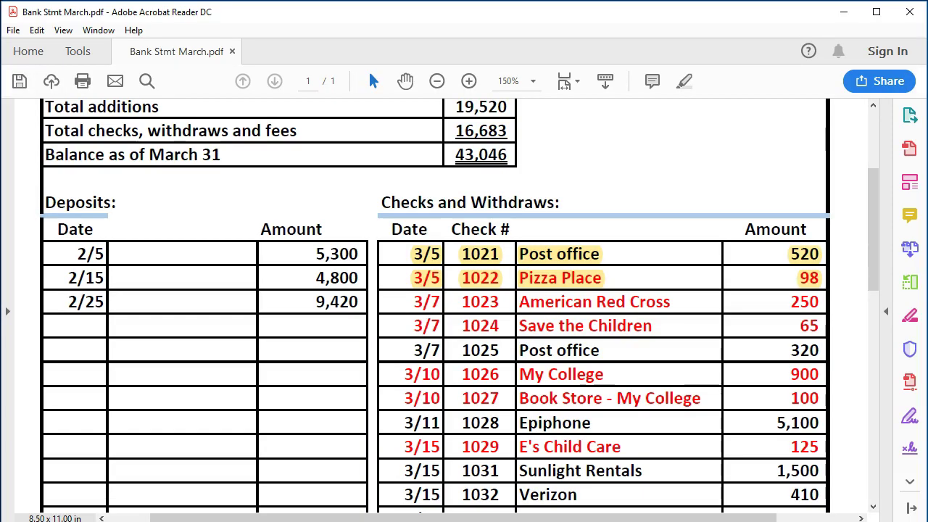
pyautogui.hotkey('alt', 'Tab')
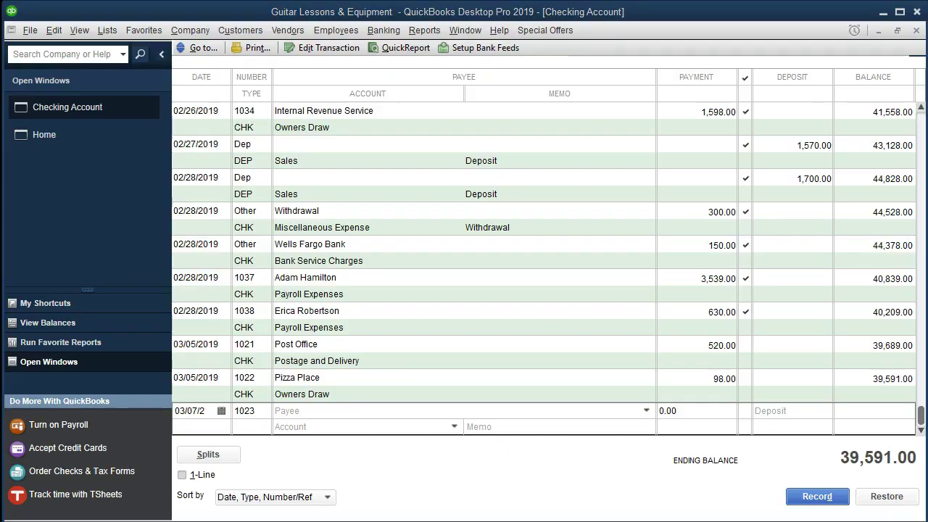
# Consult the bank statement for the payee of check 1023 and return to the QuickBooks register
pyautogui.click(330, 413)
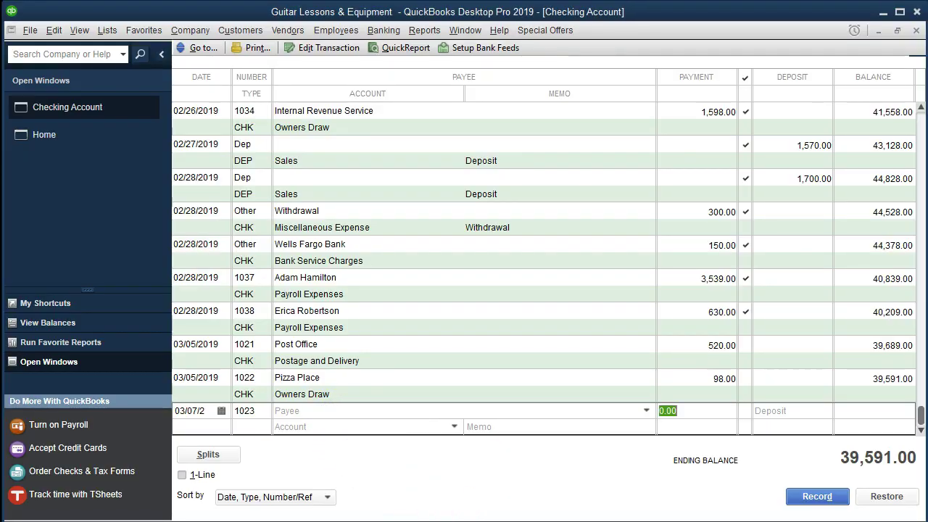
pyautogui.click(338, 410)
pyautogui.moveTo(587, 521)
pyautogui.click(587, 500)
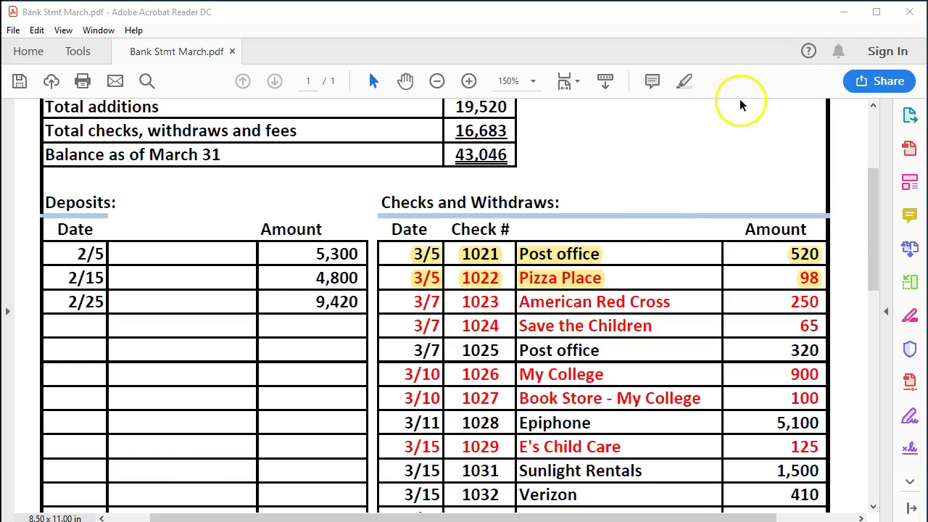
pyautogui.click(842, 13)
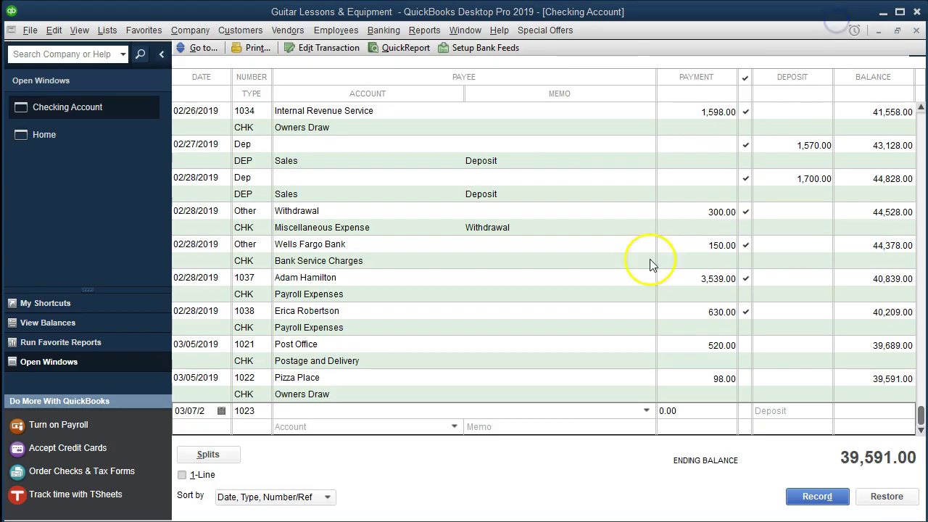
# Set the entry's payee to American Red Cross, quick-adding it as a vendor, and its payment to 250
pyautogui.click(284, 411)
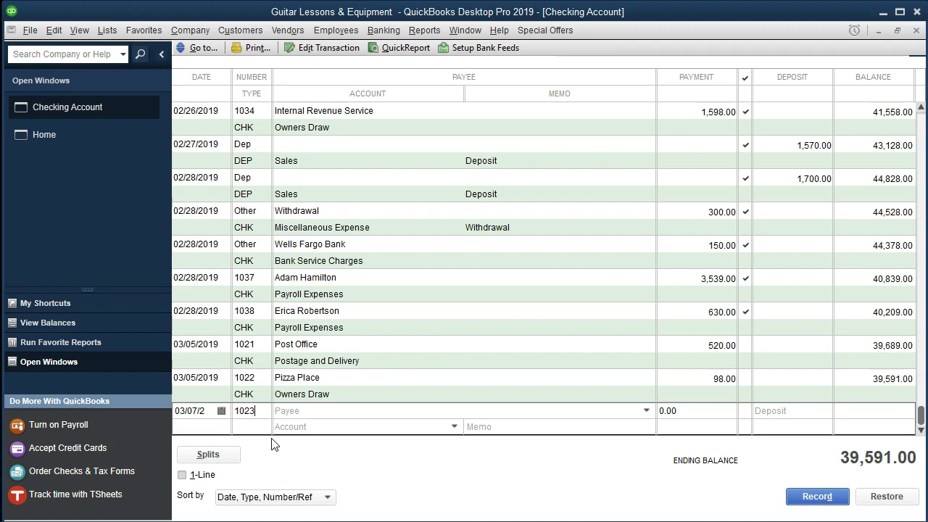
pyautogui.press('Tab')
pyautogui.write('Ameri')
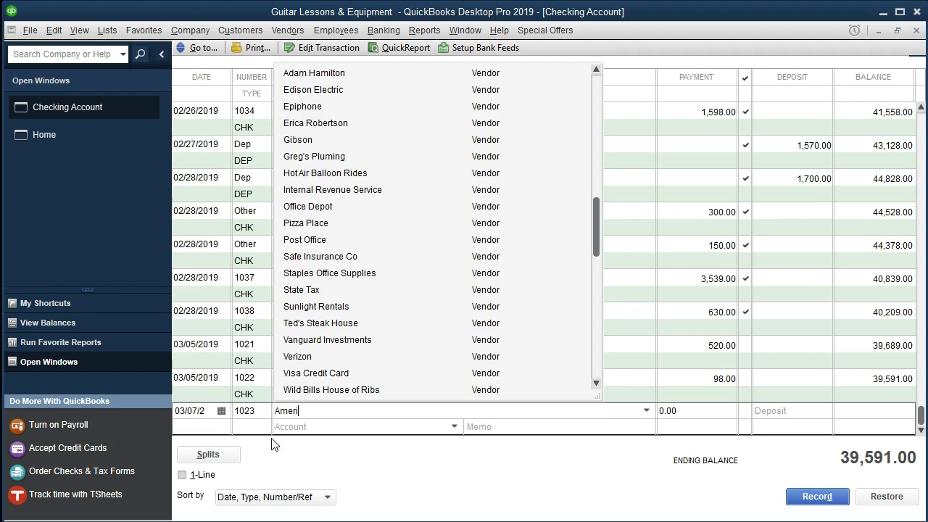
pyautogui.write('can Red Cross')
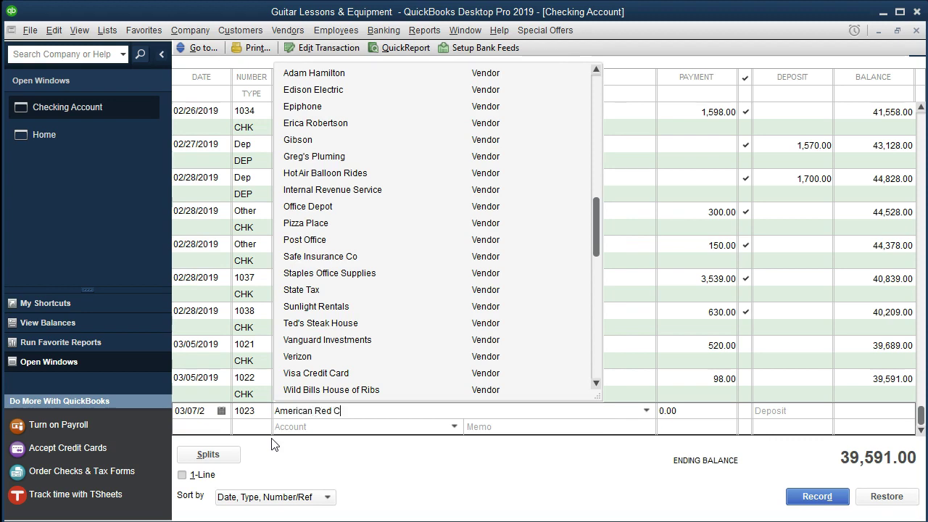
pyautogui.press('Tab')
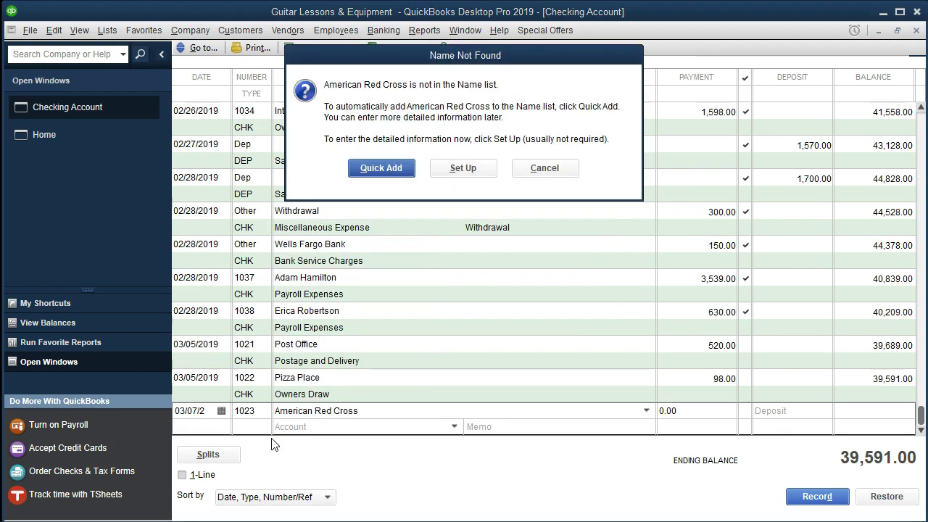
pyautogui.press('Return')
pyautogui.click(480, 269)
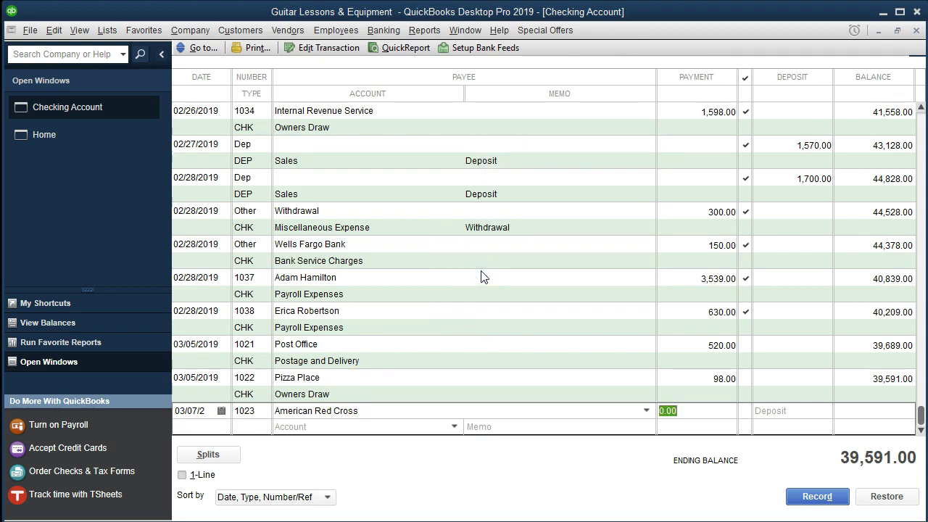
pyautogui.write('250')
pyautogui.press('Tab')
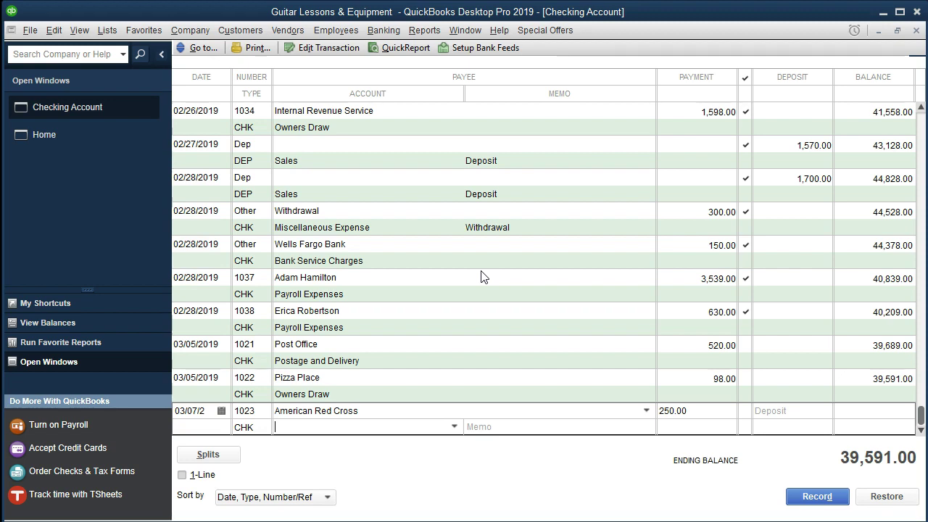
# Enter Draws Charity as the account for the American Red Cross check and choose to set it up as a new account
pyautogui.click(454, 427)
pyautogui.scroll(7, 447, 389)
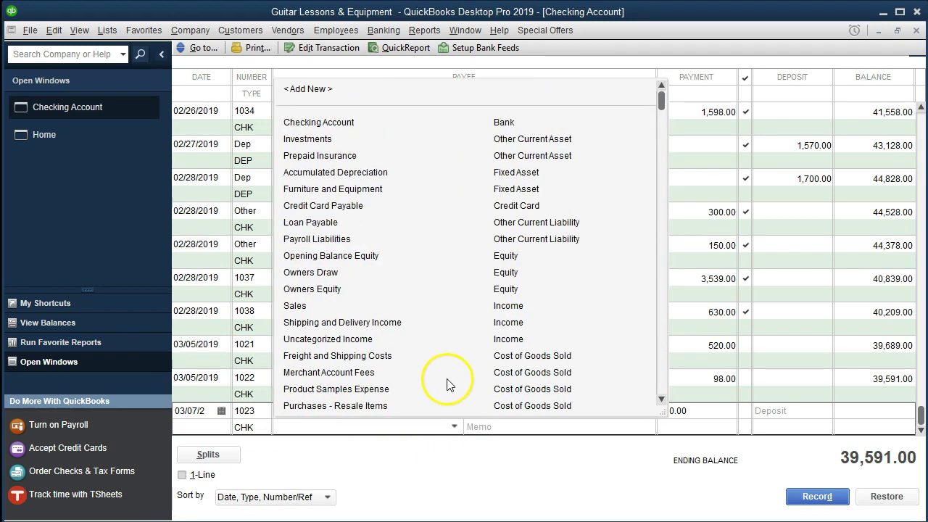
pyautogui.click(329, 427)
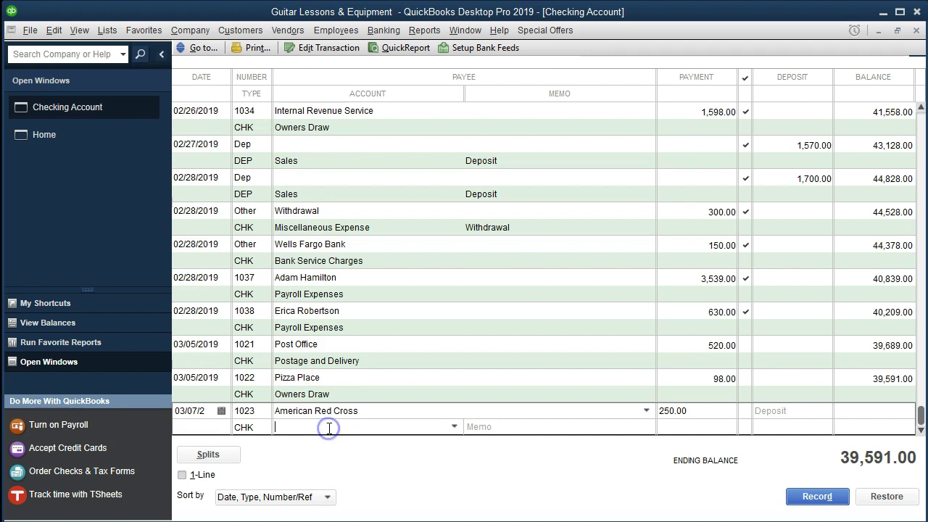
pyautogui.write('Draw')
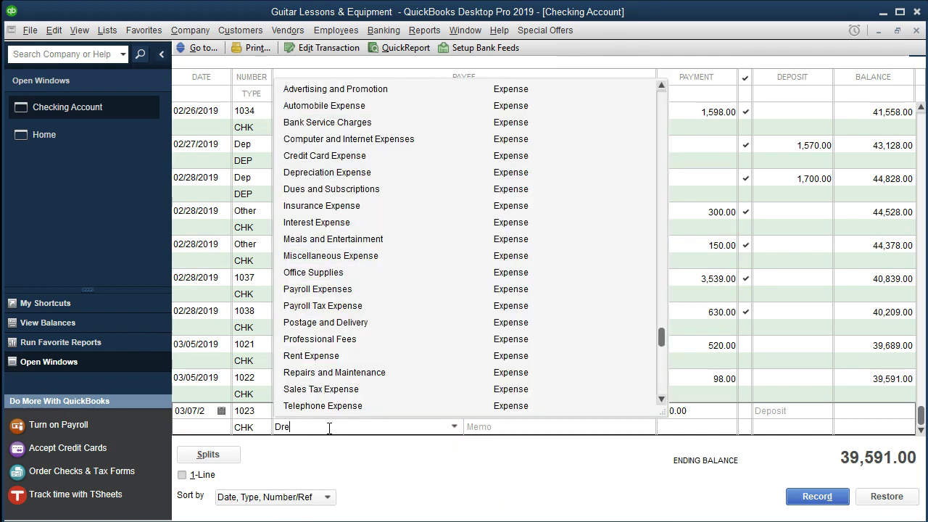
pyautogui.write('s Charity')
pyautogui.click(363, 427)
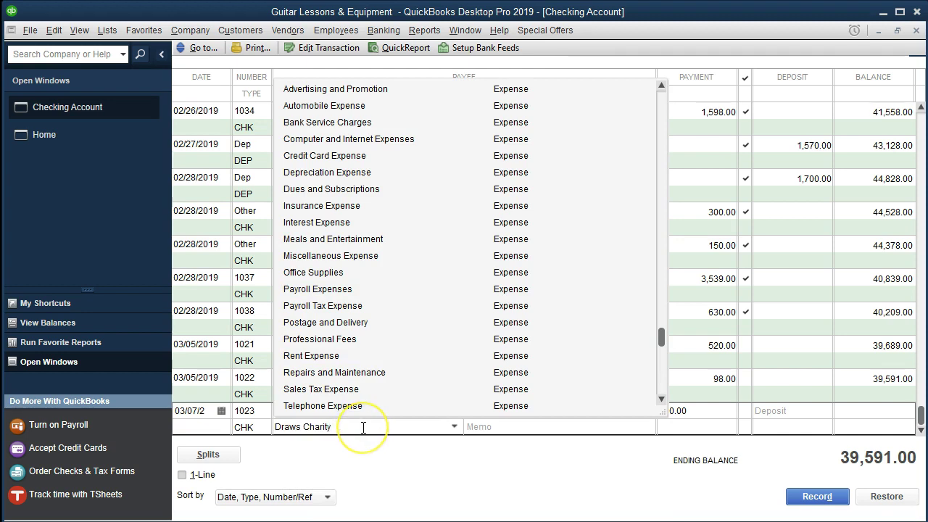
pyautogui.press('Tab')
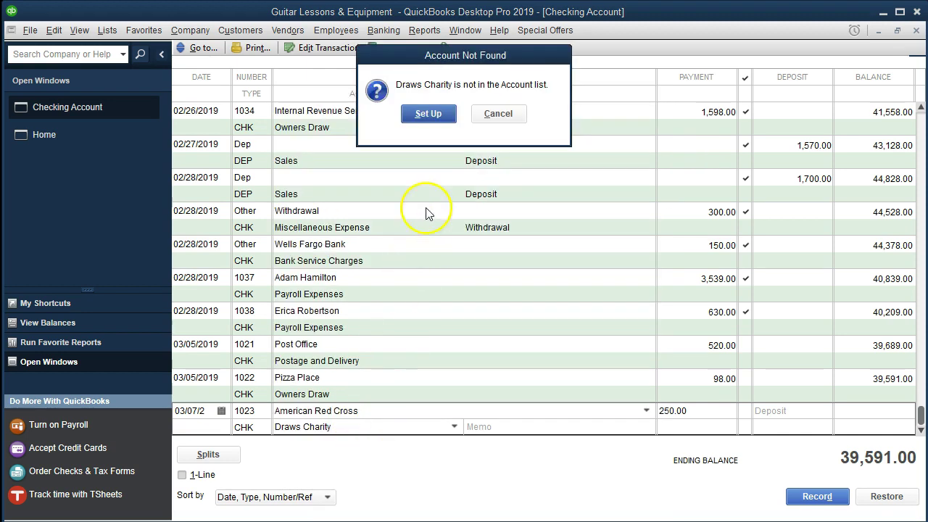
pyautogui.click(438, 121)
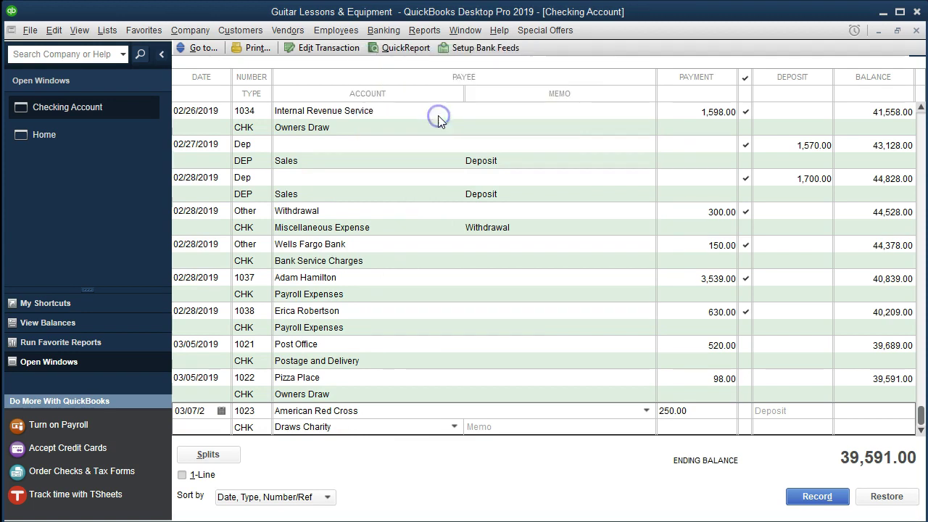
# Set the type of the new Draws Charity account to Equity
pyautogui.click(464, 70)
pyautogui.click(460, 52)
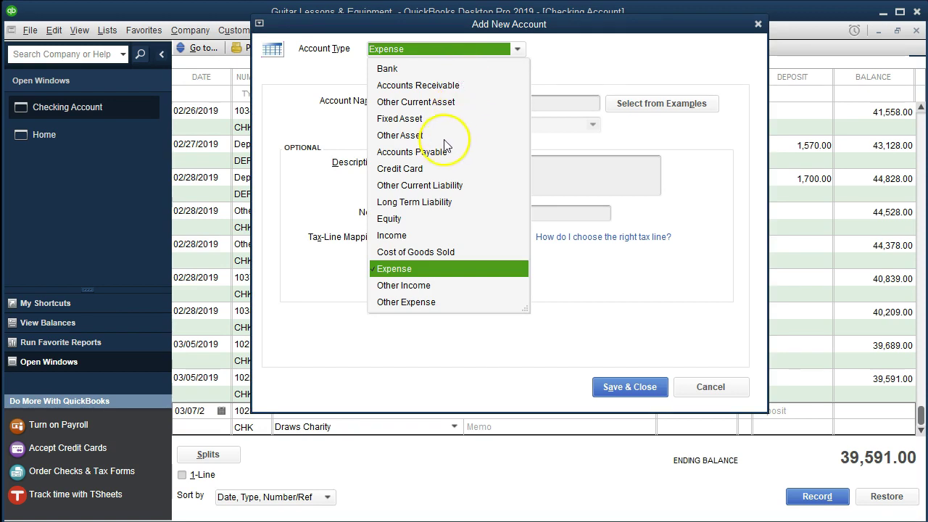
pyautogui.click(401, 220)
pyautogui.click(399, 105)
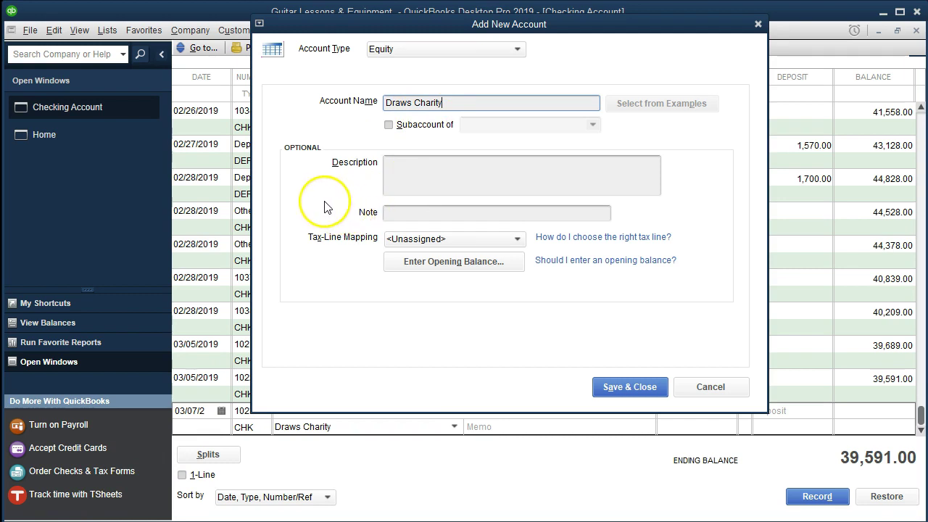
pyautogui.click(389, 127)
pyautogui.click(592, 124)
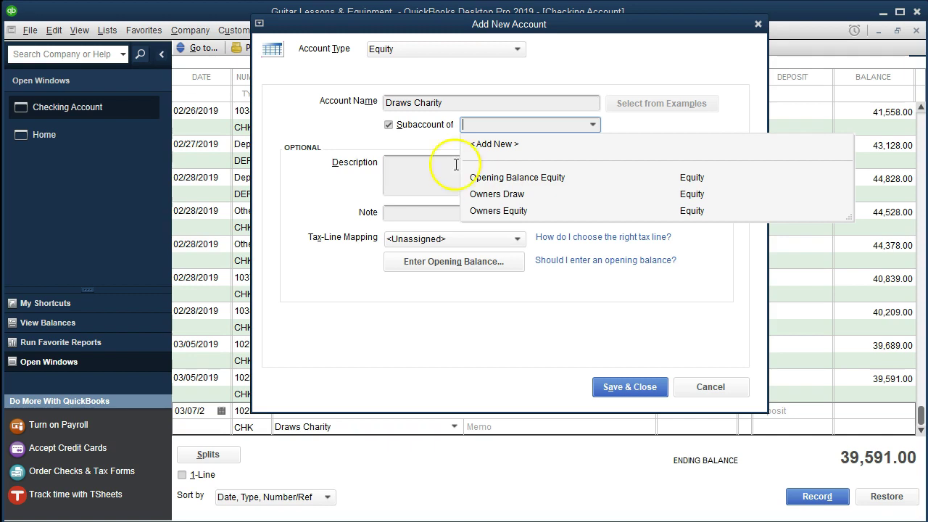
pyautogui.click(389, 124)
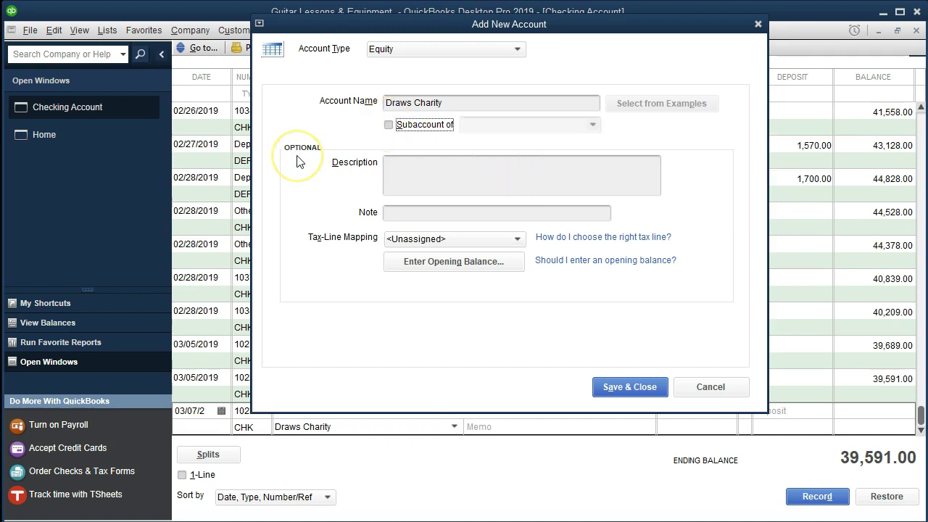
# Save the new Draws Charity account and record the American Red Cross entry without a memo
pyautogui.click(623, 386)
pyautogui.click(504, 425)
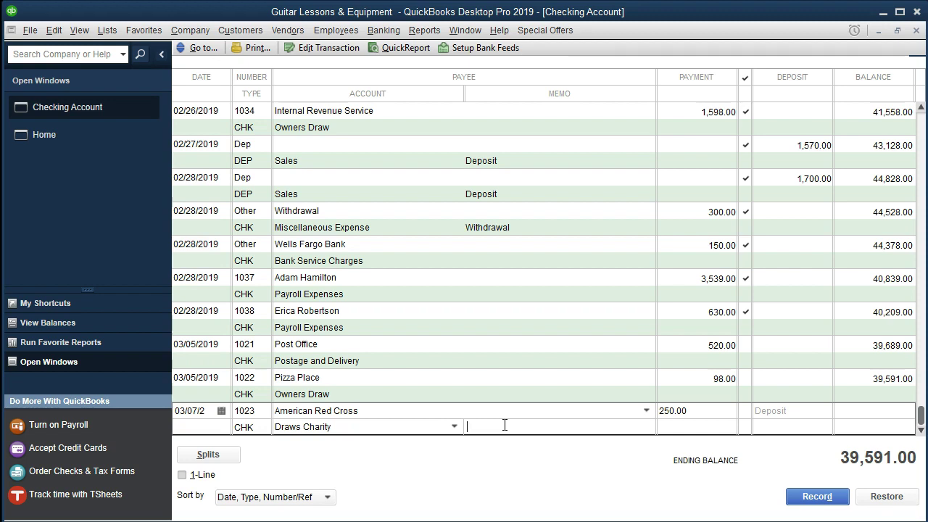
pyautogui.press('Return')
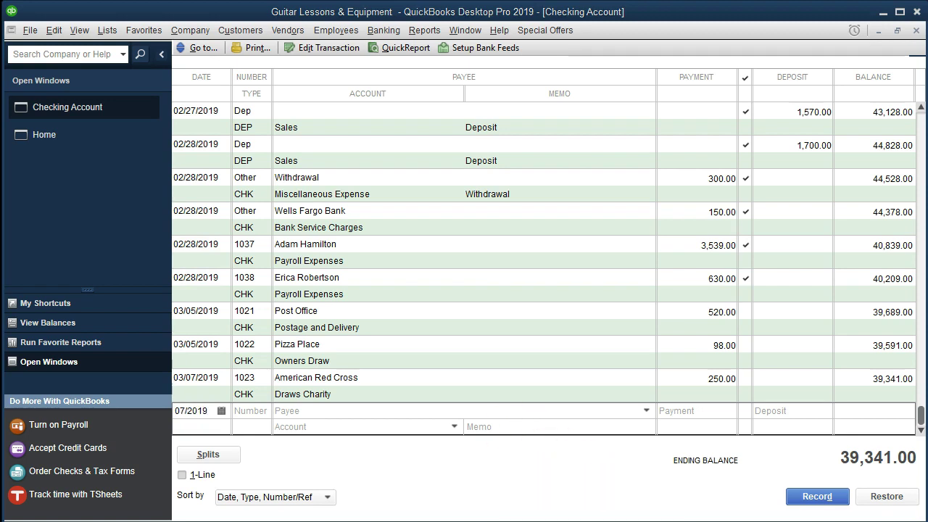
# Switch to the bank statement in Acrobat Reader and highlight the whole 3/7 American Red Cross row for check 1023
pyautogui.hotkey('alt', 'Tab')
pyautogui.moveTo(413, 302); pyautogui.dragTo(786, 296)
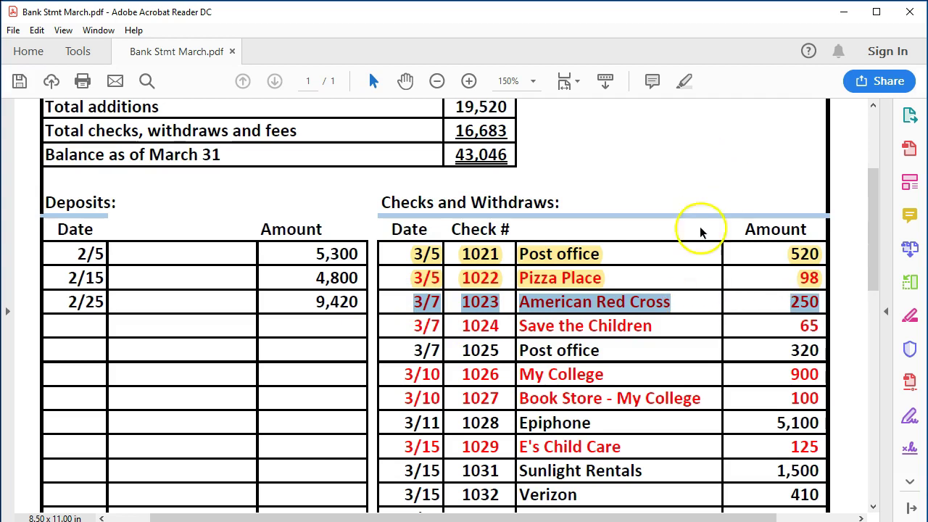
pyautogui.rightClick(615, 308)
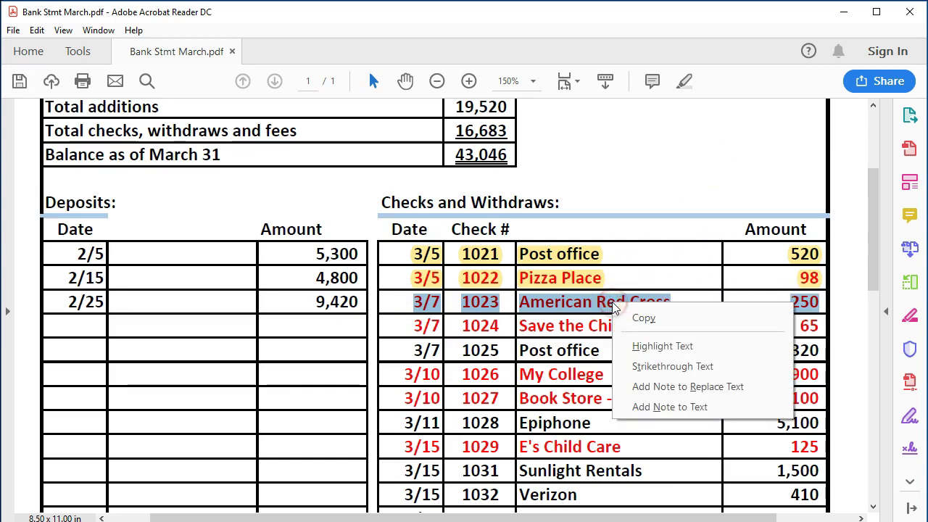
pyautogui.click(638, 346)
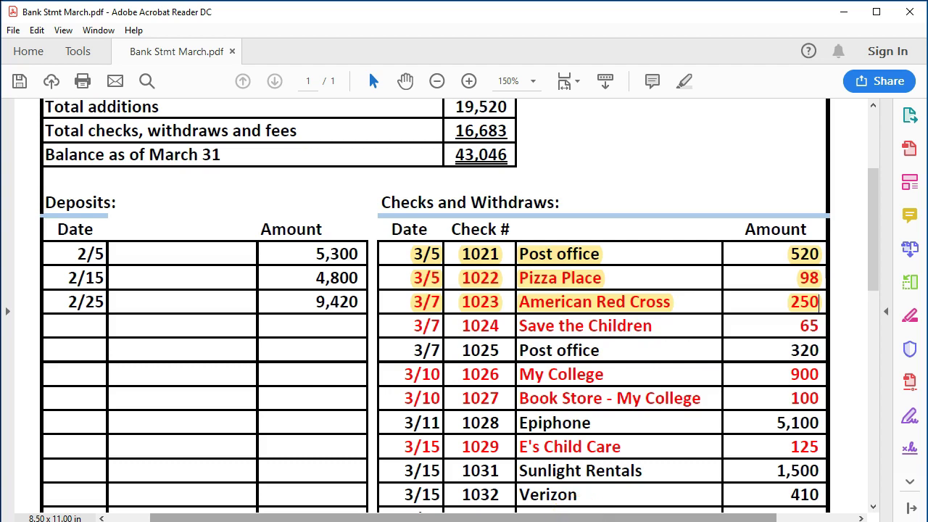
# Back in the QuickBooks register, start a 03/07/2019 entry with check number 1024, consulting the bank statement for its details
pyautogui.click(566, 518)
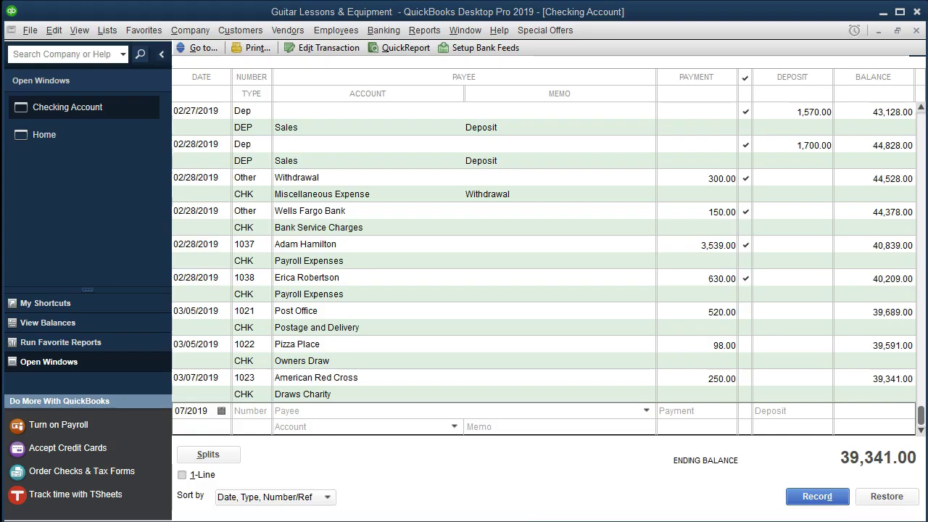
pyautogui.press('Tab')
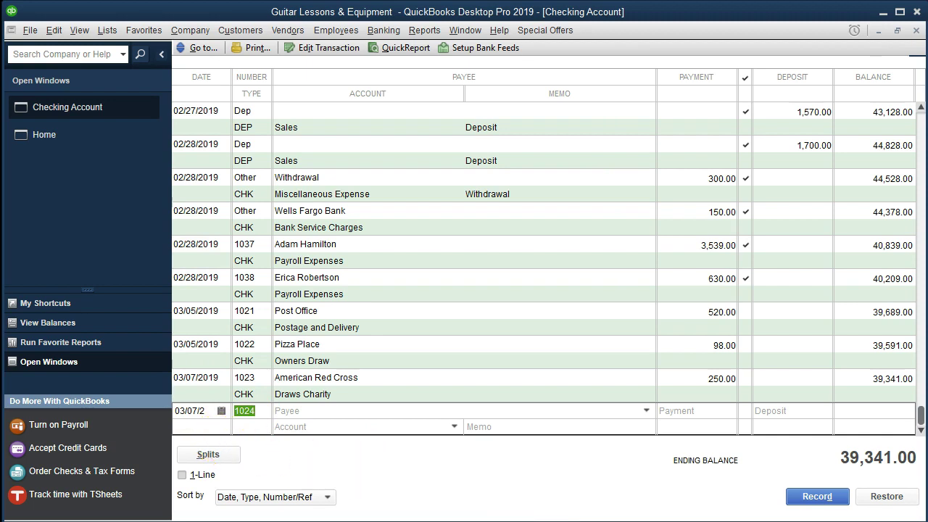
pyautogui.hotkey('alt', 'Tab')
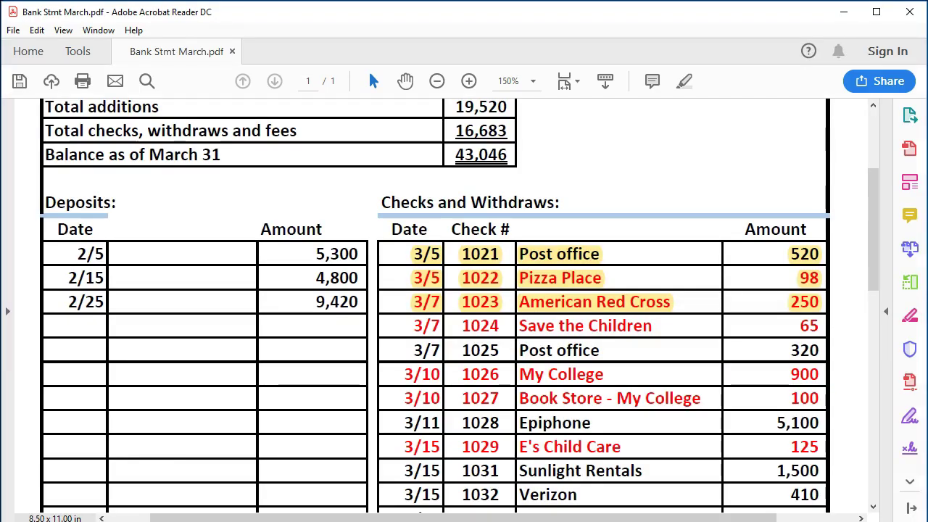
pyautogui.hotkey('alt', 'Tab')
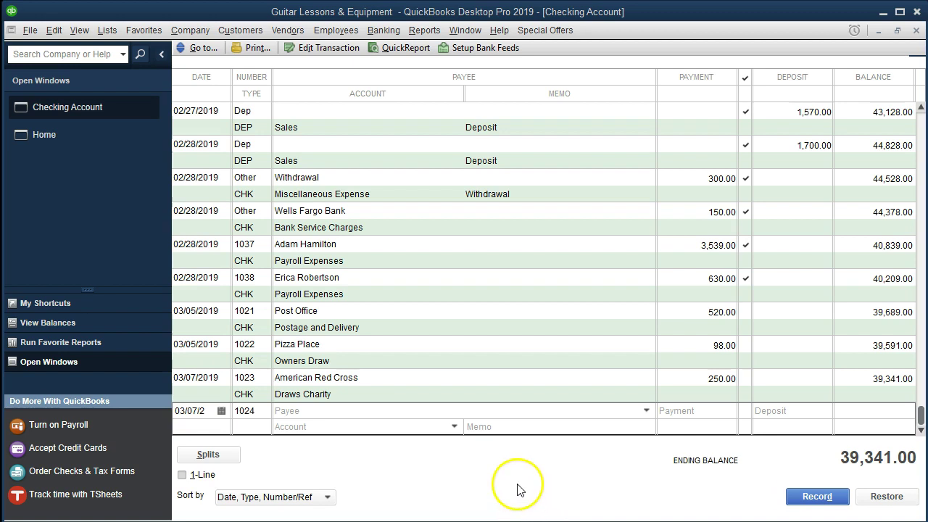
# Set the entry's payee to Save The Children and quick-add it as a vendor
pyautogui.write('Save')
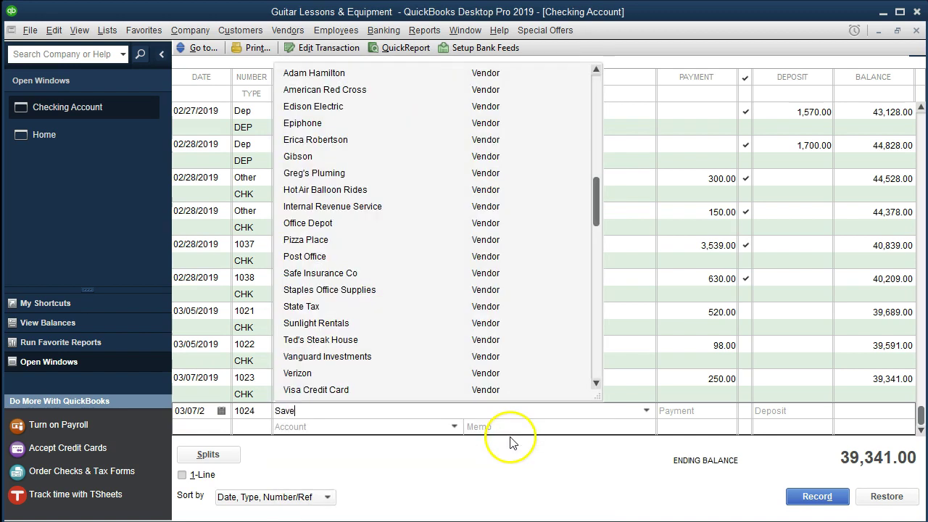
pyautogui.write(' The Children')
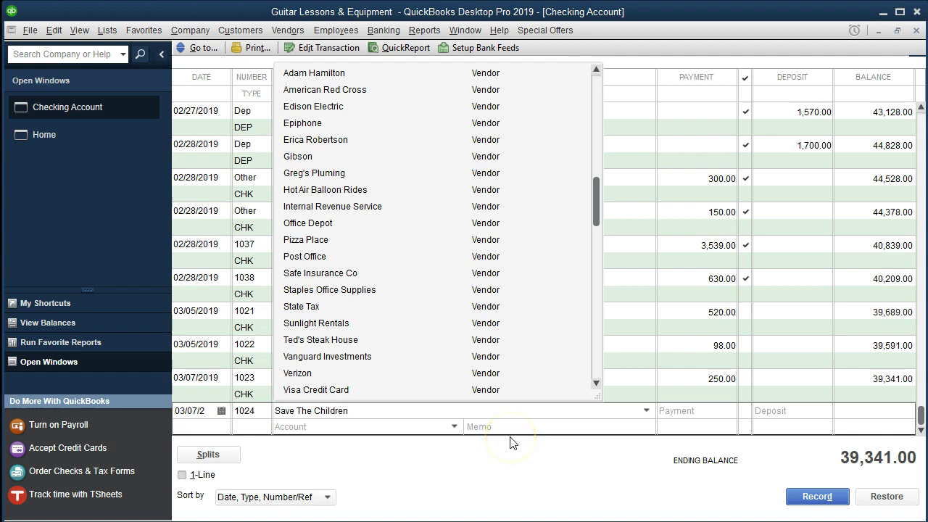
pyautogui.press('Tab')
pyautogui.click(395, 174)
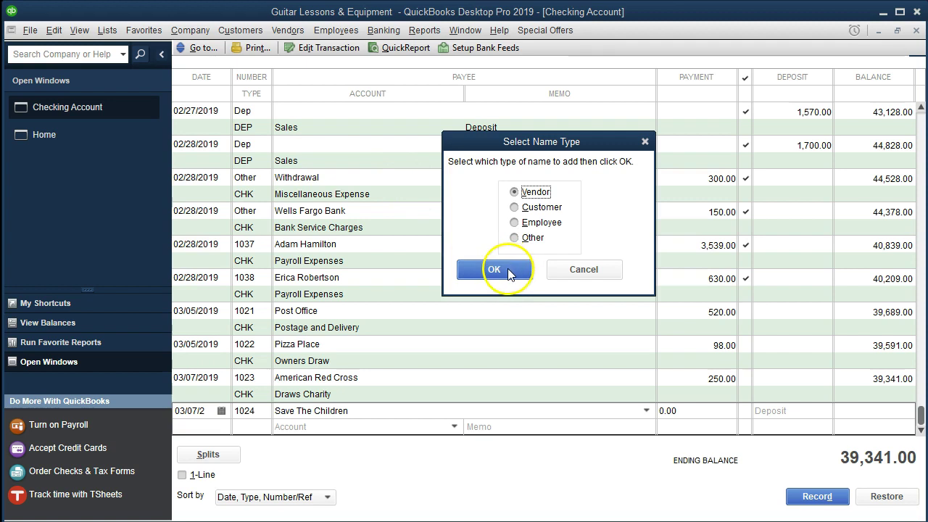
pyautogui.click(435, 268)
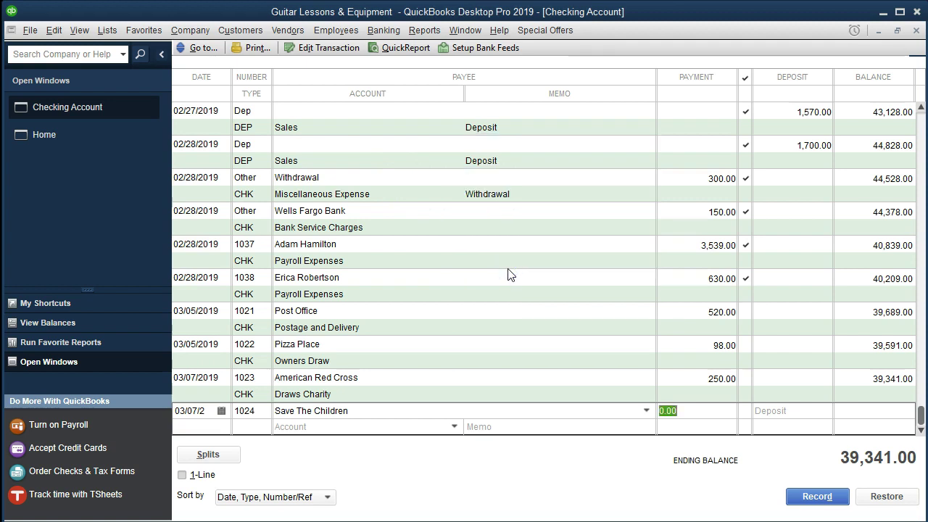
# Set the Save The Children entry's payment to 250 and its account to Draws Charity
pyautogui.write('250')
pyautogui.press('Tab')
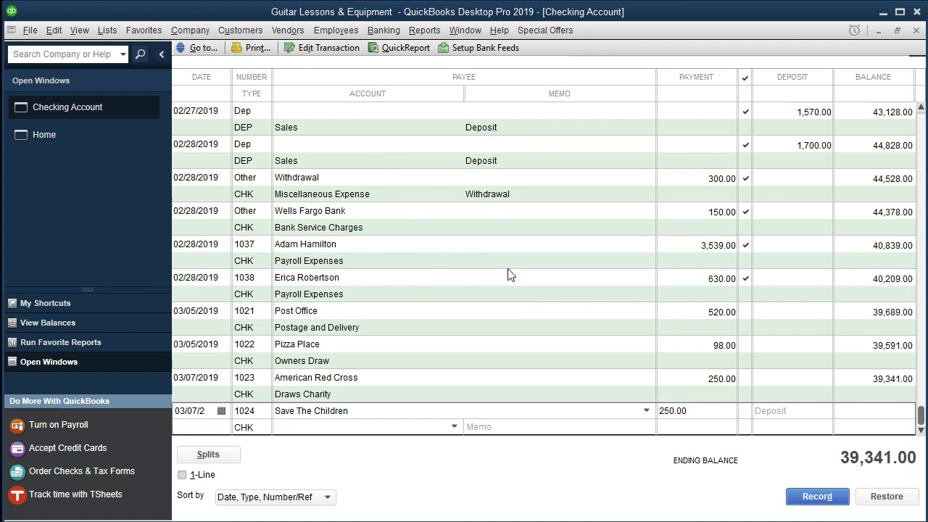
pyautogui.click(491, 336)
pyautogui.write('Draws Charity')
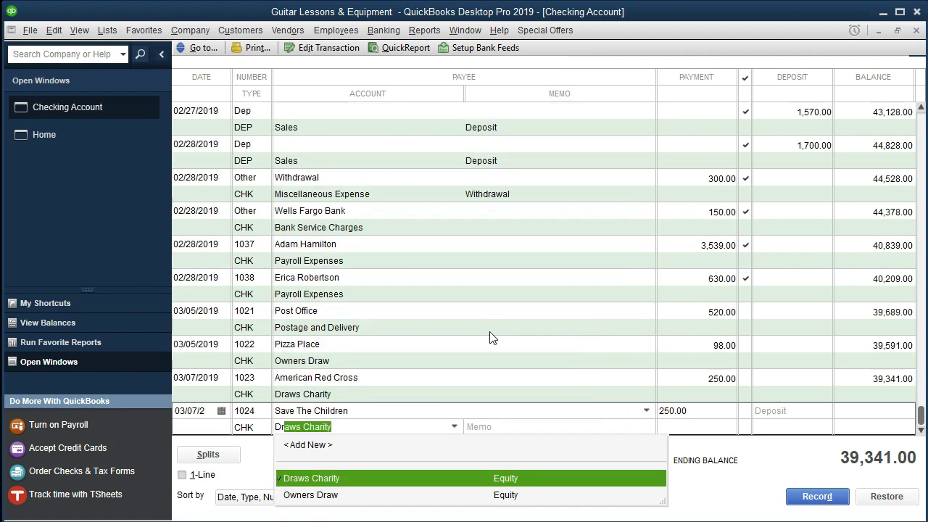
pyautogui.press('Tab')
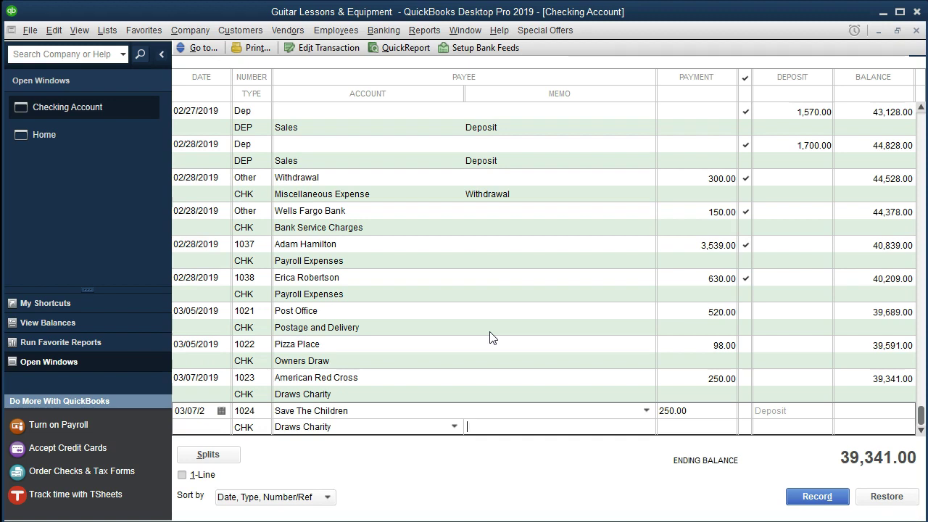
# Correct the Save The Children payment to 65 and record the entry, keeping check number 1024 despite the duplicate
pyautogui.click(664, 409)
pyautogui.write('65')
pyautogui.press('Tab')
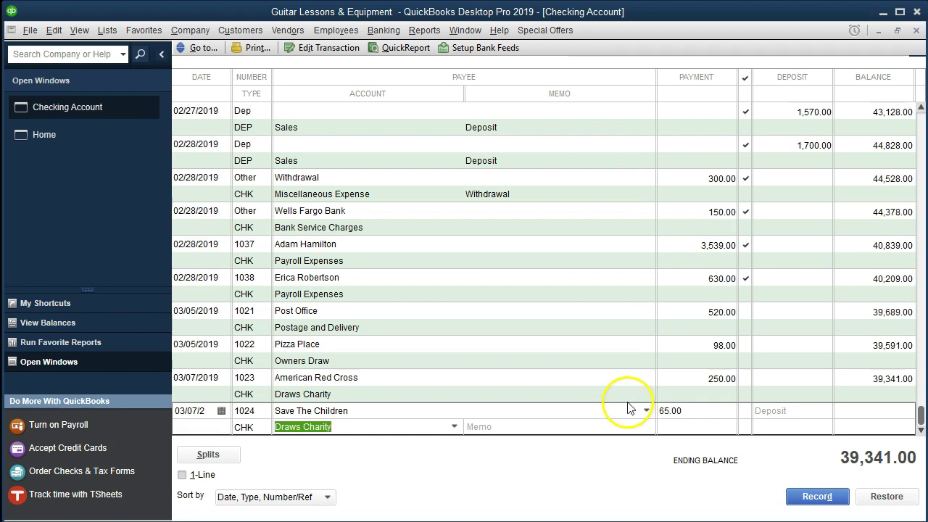
pyautogui.click(580, 428)
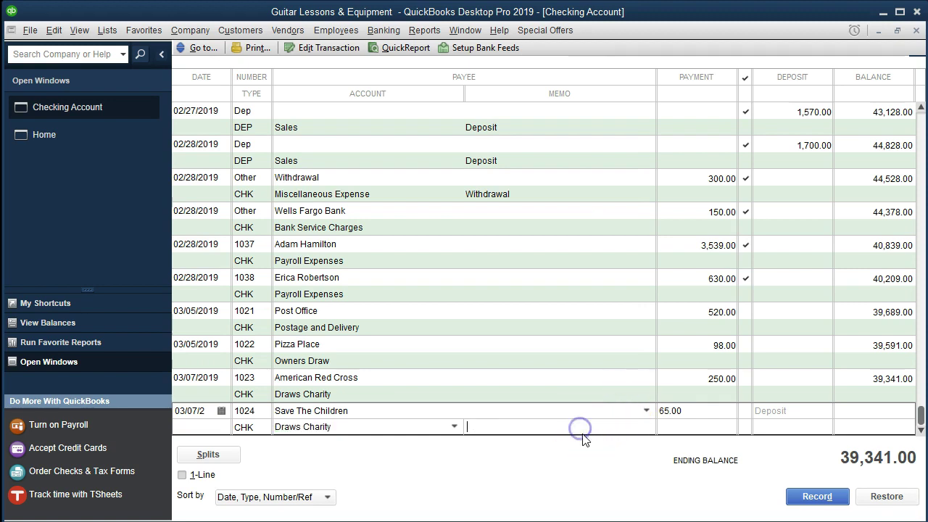
pyautogui.press('Return')
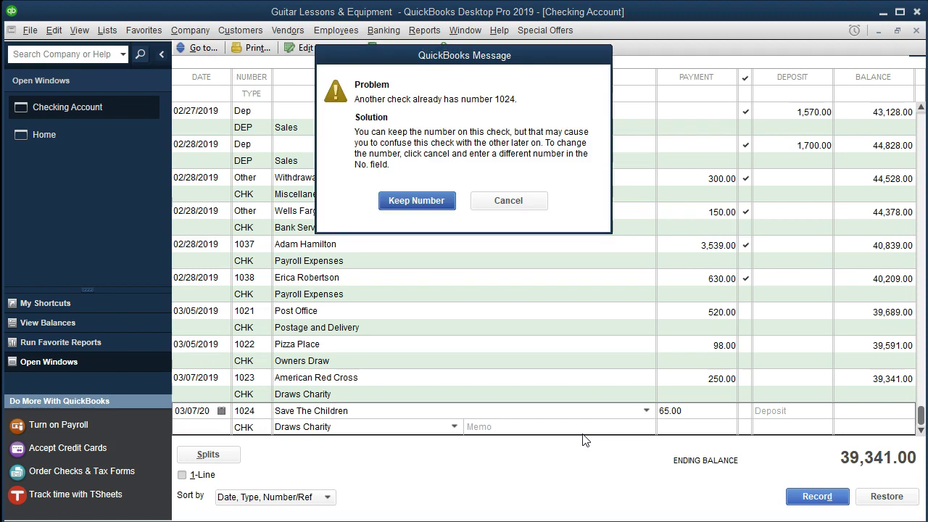
pyautogui.click(417, 201)
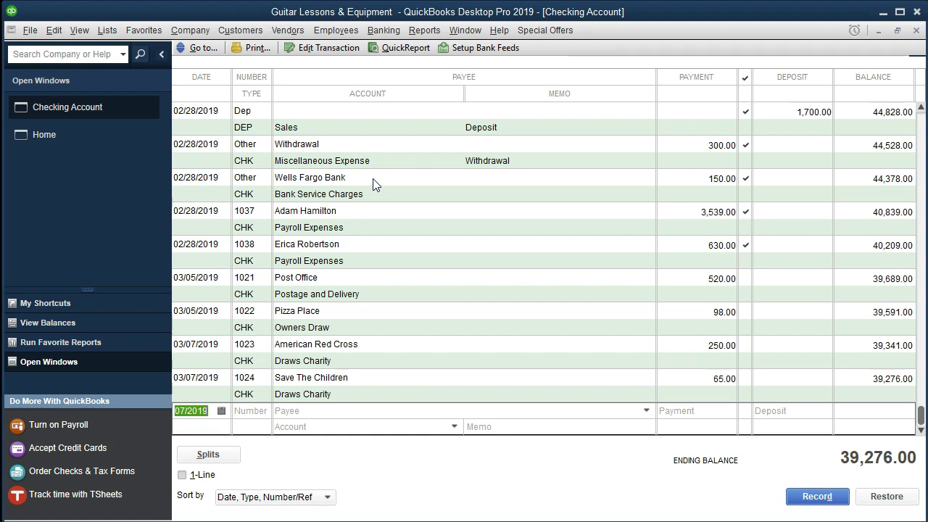
# Open the standard Balance Sheet report
pyautogui.click(418, 31)
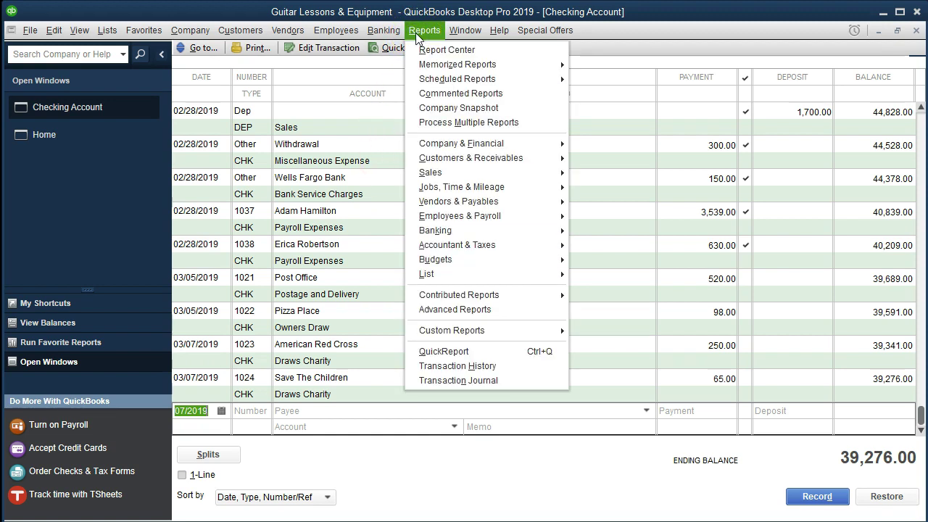
pyautogui.moveTo(464, 143)
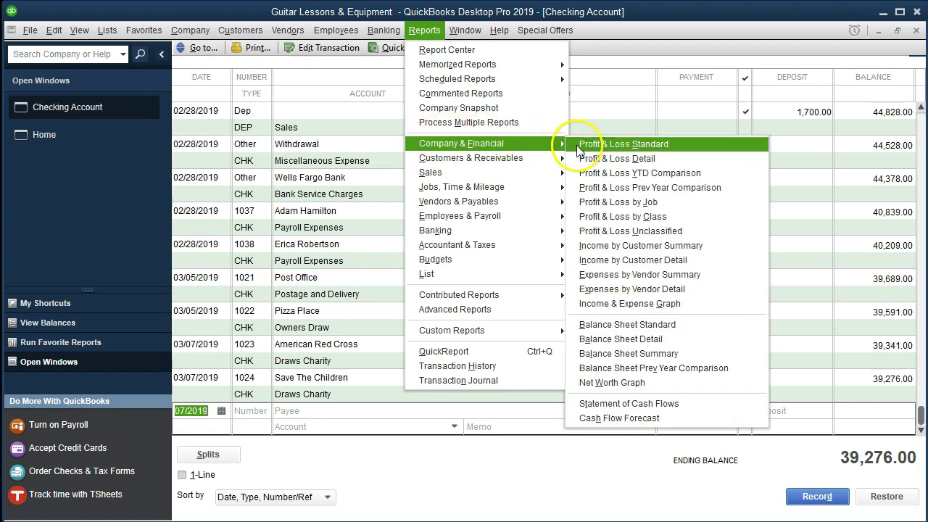
pyautogui.click(601, 325)
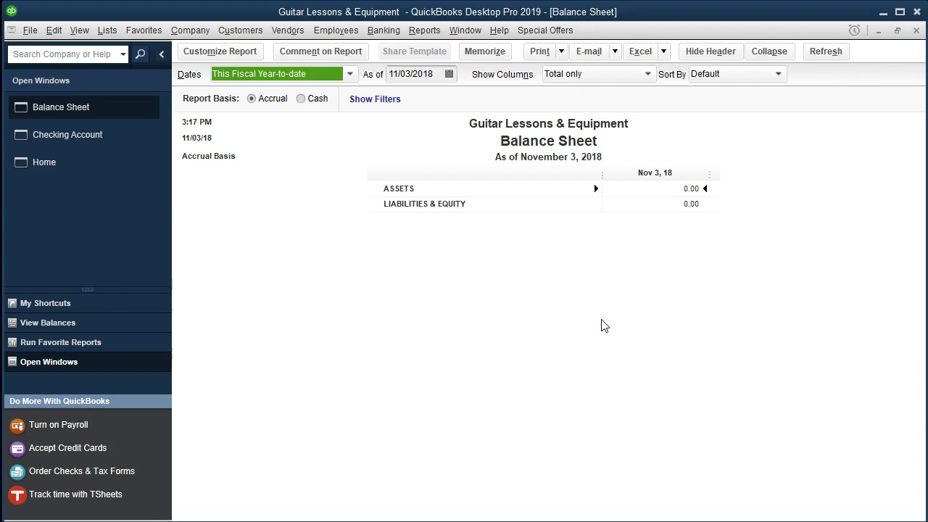
# Customize the Balance Sheet report to cover the date range from 01/01/2019 to 12/31/2019
pyautogui.click(246, 51)
pyautogui.press('Tab')
pyautogui.write('0')
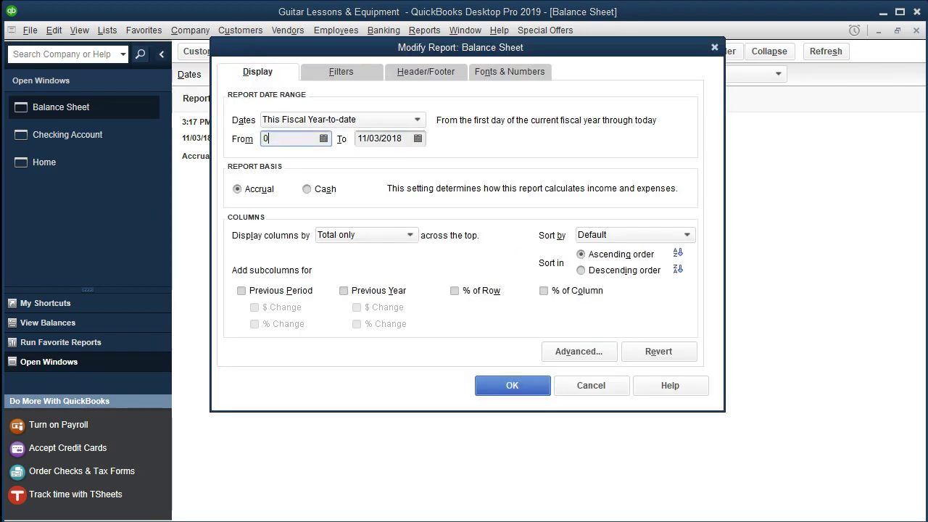
pyautogui.write('1/01/2019')
pyautogui.press('Tab')
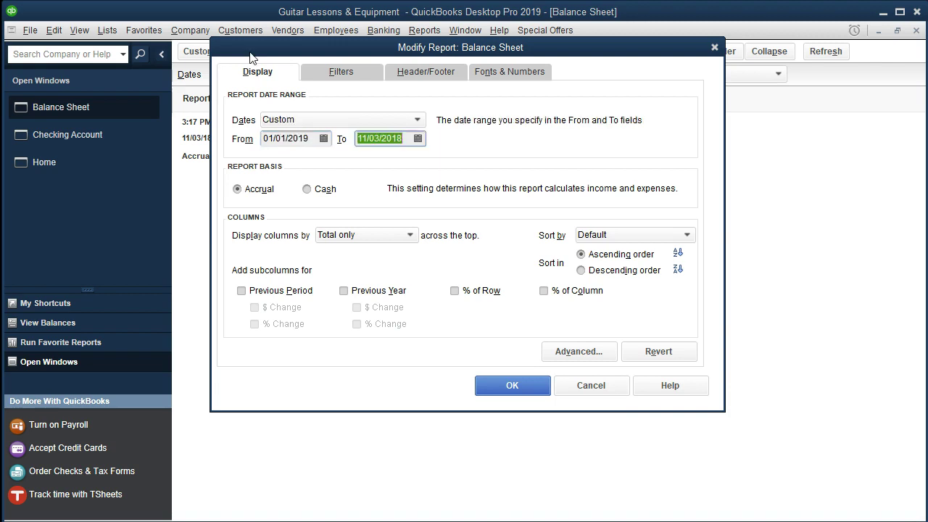
pyautogui.write('123119')
pyautogui.press('Tab')
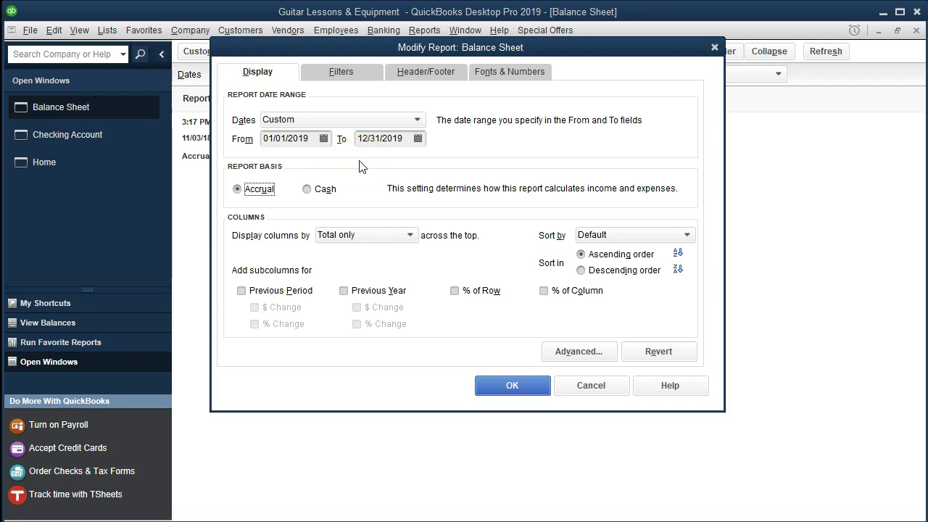
pyautogui.click(481, 390)
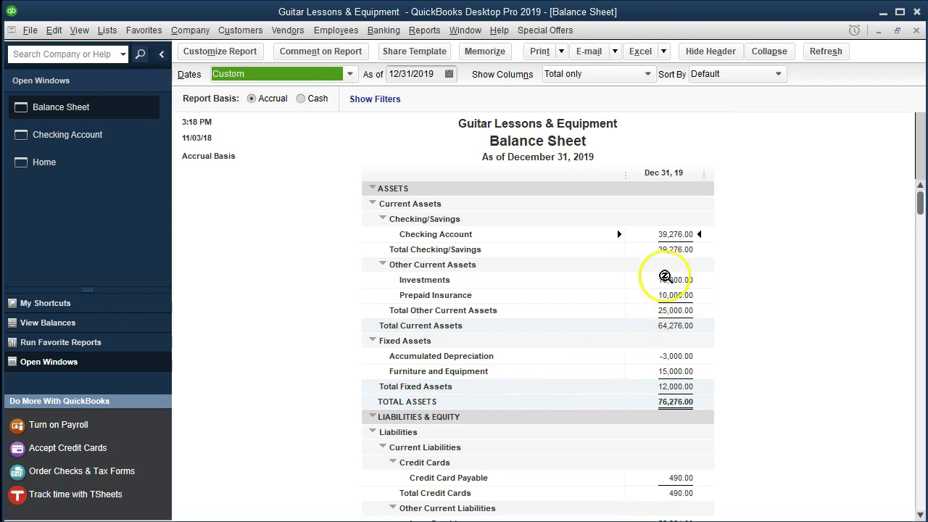
# Drill into the Checking Account balance, inspect the American Red Cross check 1023, and return to the Balance Sheet
pyautogui.doubleClick(665, 235)
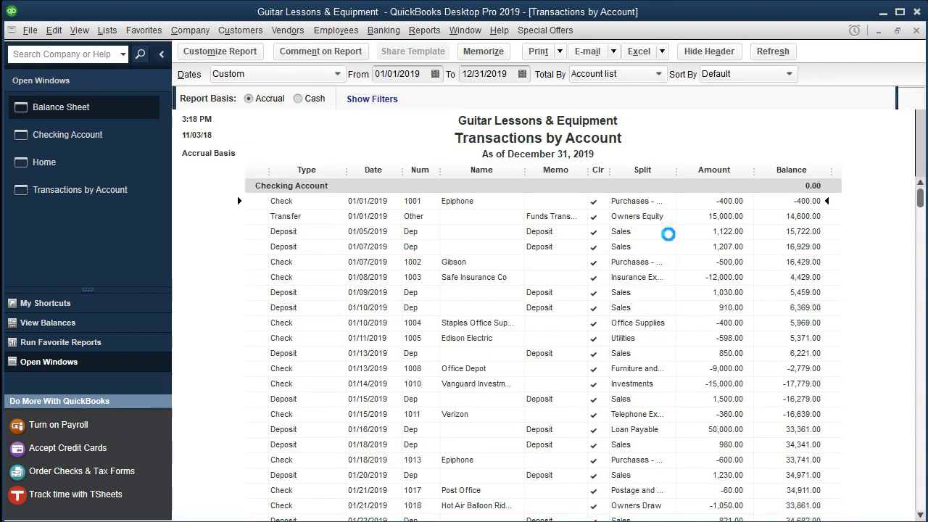
pyautogui.scroll(-12, 661, 315)
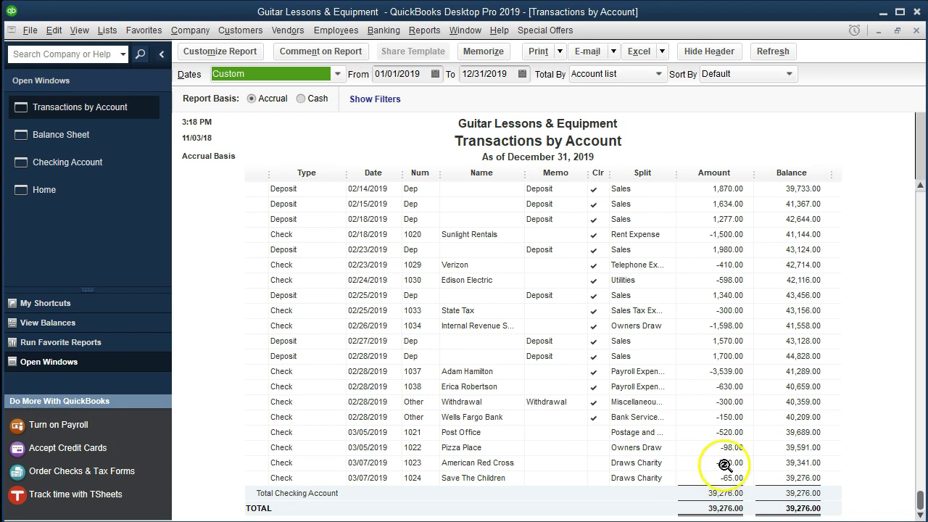
pyautogui.click(714, 464)
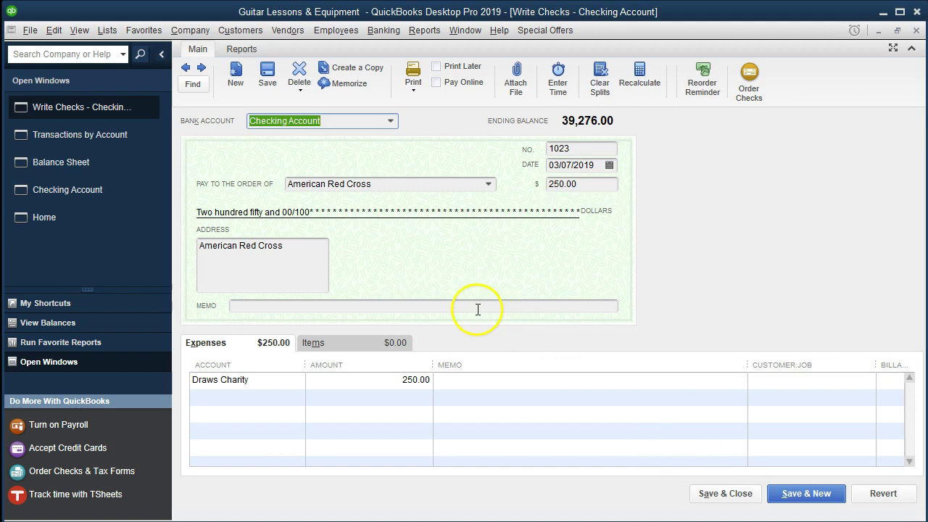
pyautogui.click(916, 34)
pyautogui.click(916, 34)
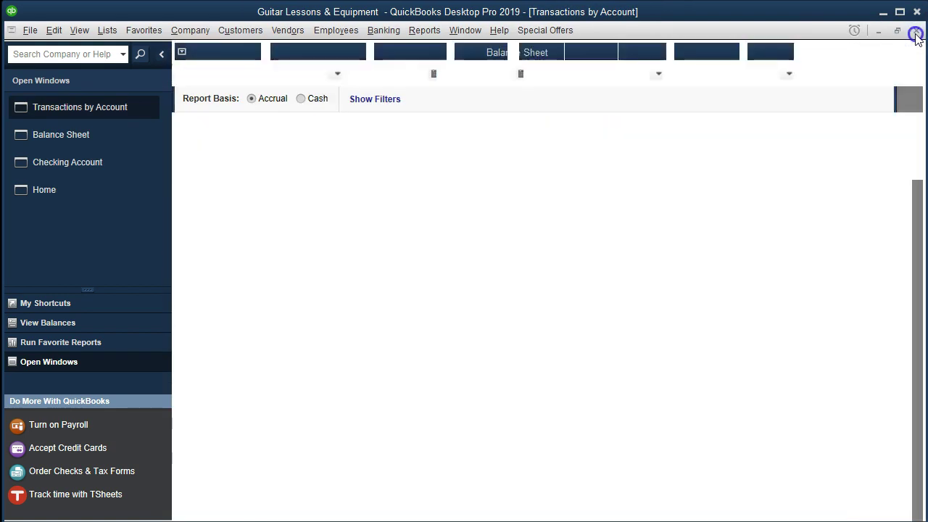
# Review the transactions behind the Draws Charity amount in the Balance Sheet's equity section, then return to the report
pyautogui.scroll(-4, 794, 315)
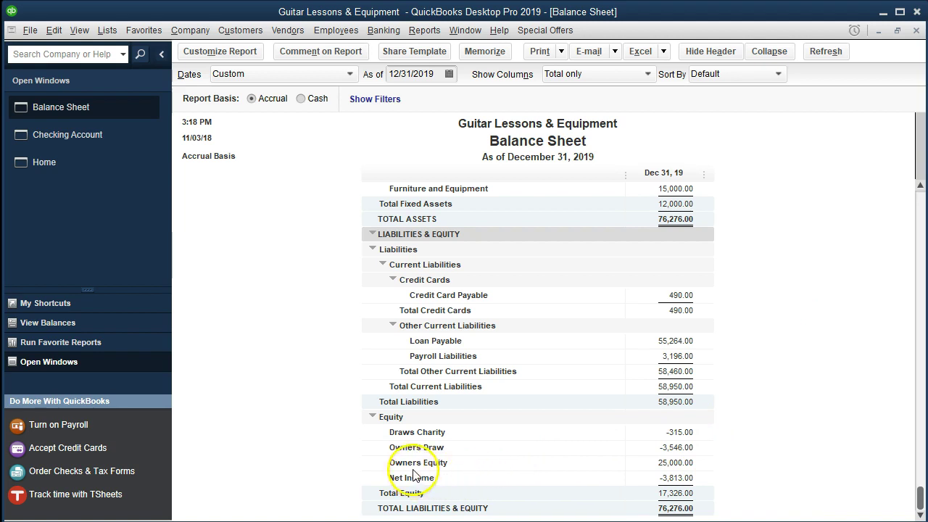
pyautogui.click(660, 462)
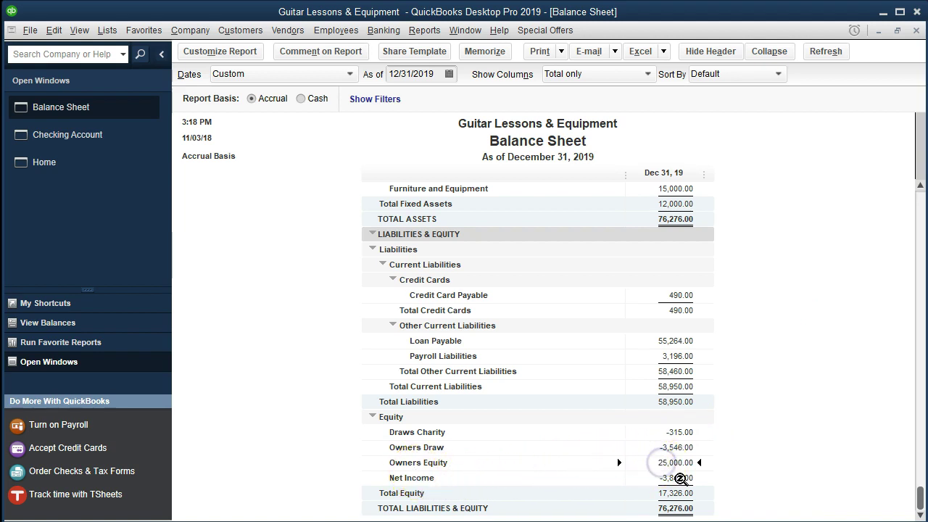
pyautogui.click(680, 432)
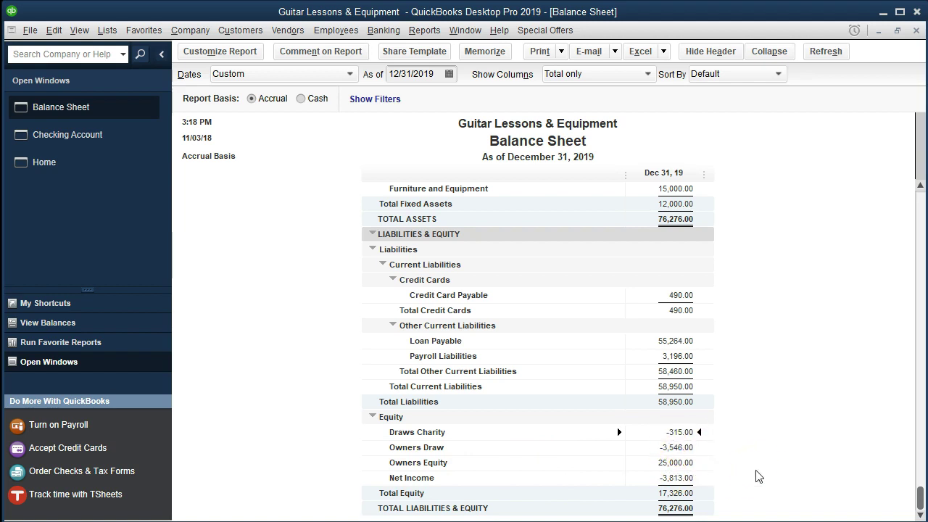
pyautogui.doubleClick(681, 434)
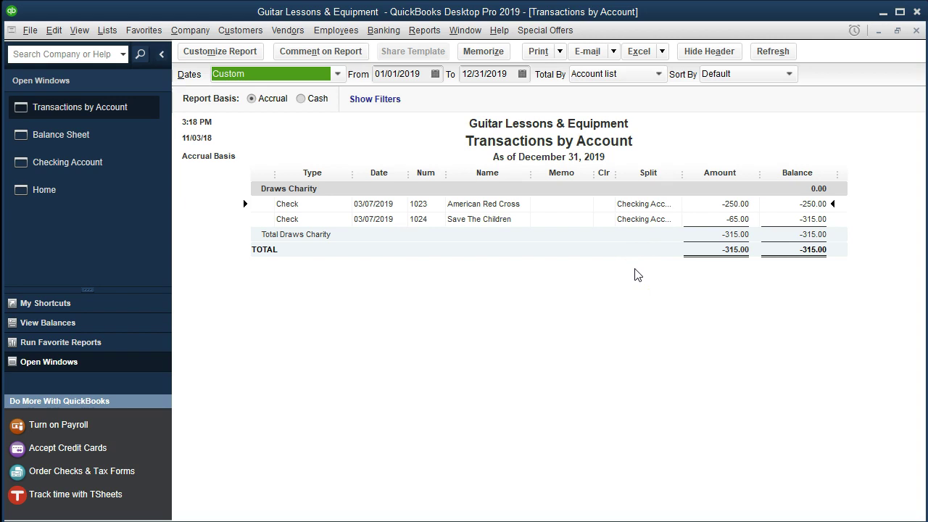
pyautogui.click(915, 32)
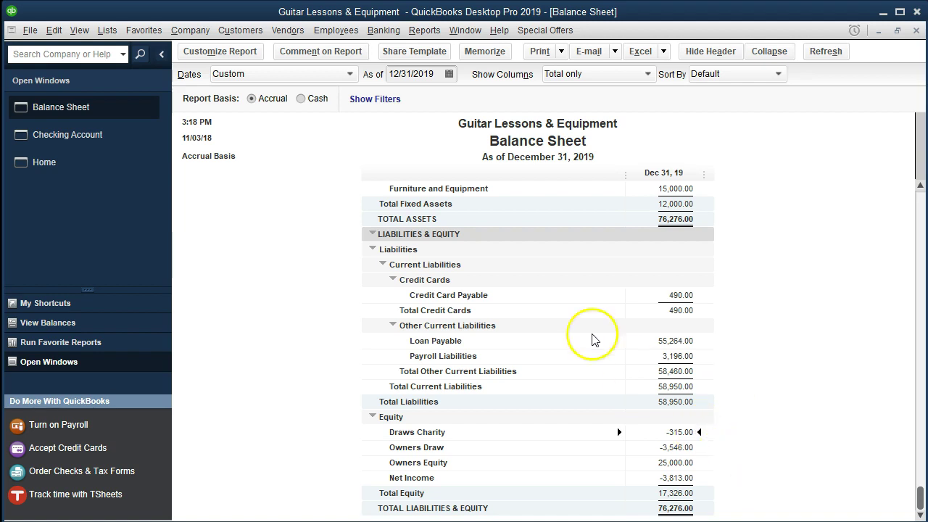
pyautogui.doubleClick(681, 431)
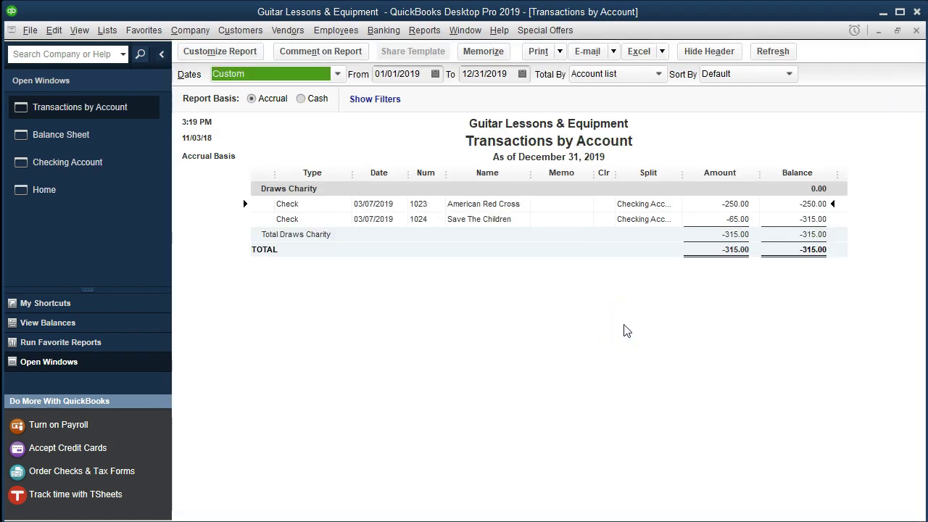
pyautogui.click(917, 29)
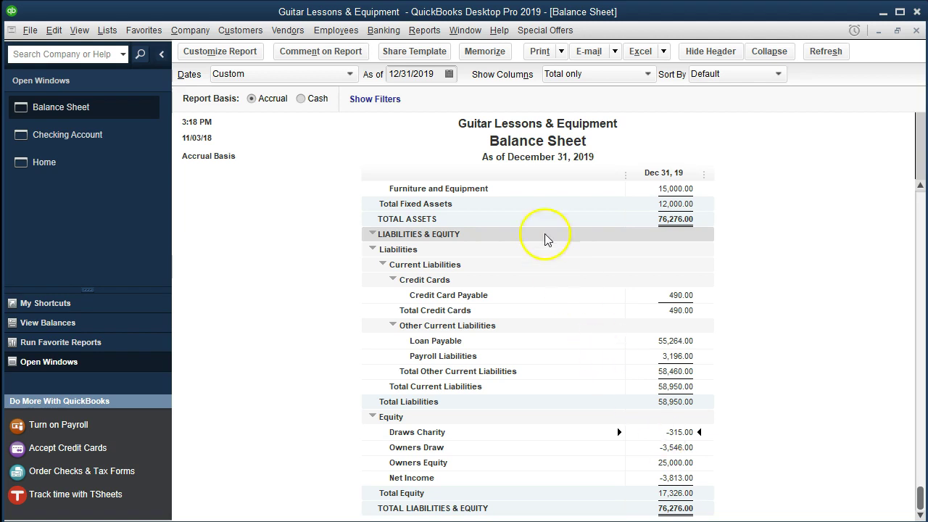
# Open the standard Profit & Loss report and set its dates from 01/01/2019 to 12/31/2019
pyautogui.click(430, 31)
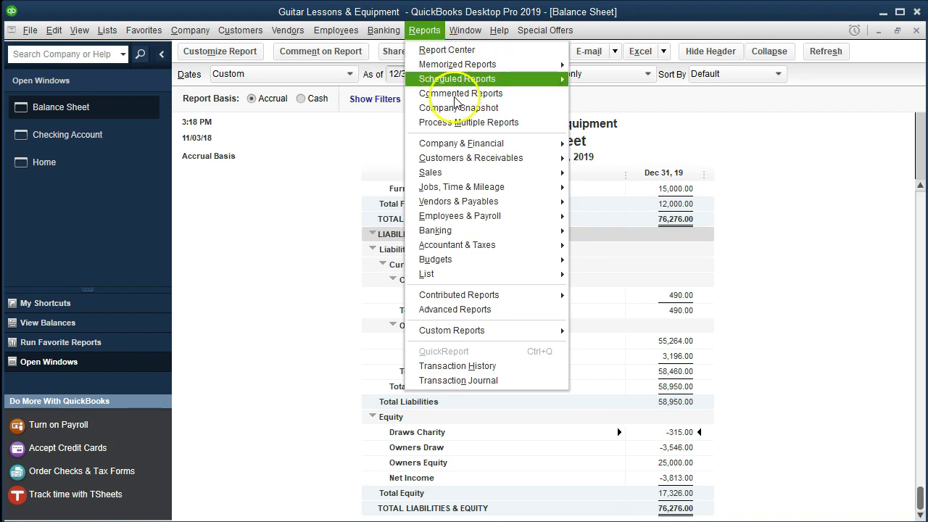
pyautogui.moveTo(542, 143)
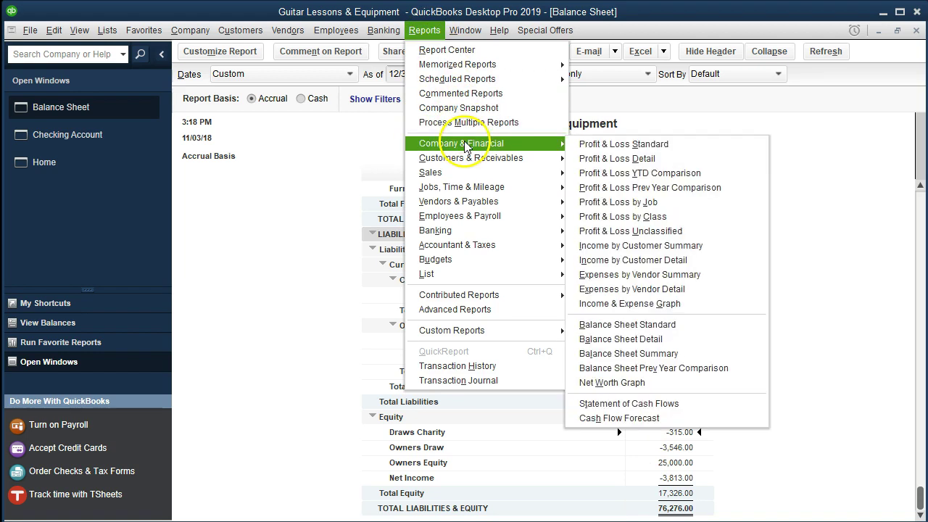
pyautogui.click(579, 151)
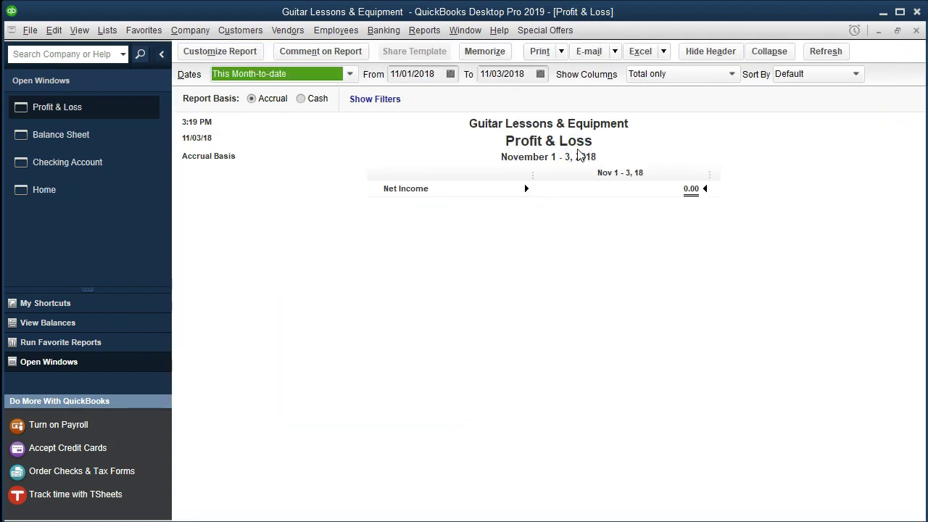
pyautogui.press('Tab')
pyautogui.write('01/01/2019')
pyautogui.press('Tab')
pyautogui.write('123119')
pyautogui.press('Tab')
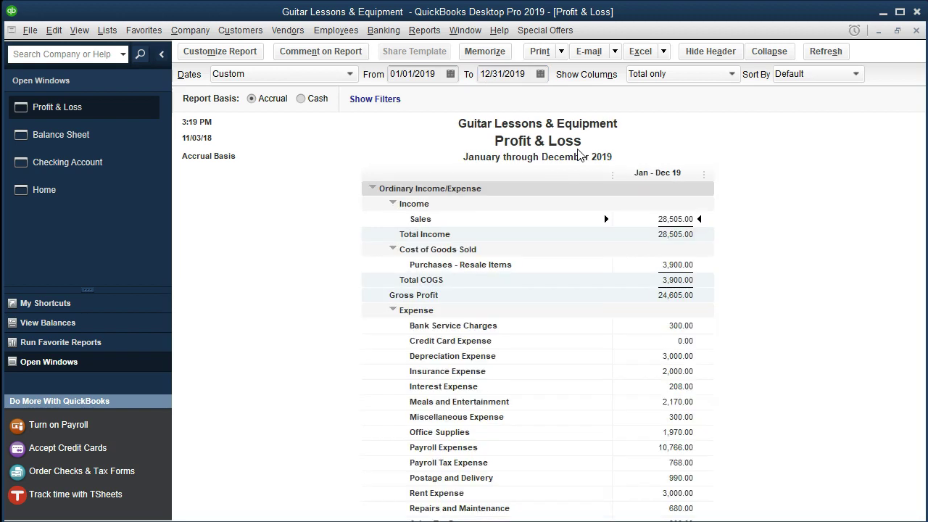
# Set the Profit & Loss start date to 03/01/2019 and review the expense lines down to Meals and Entertainment
pyautogui.scroll(-2, 697, 349)
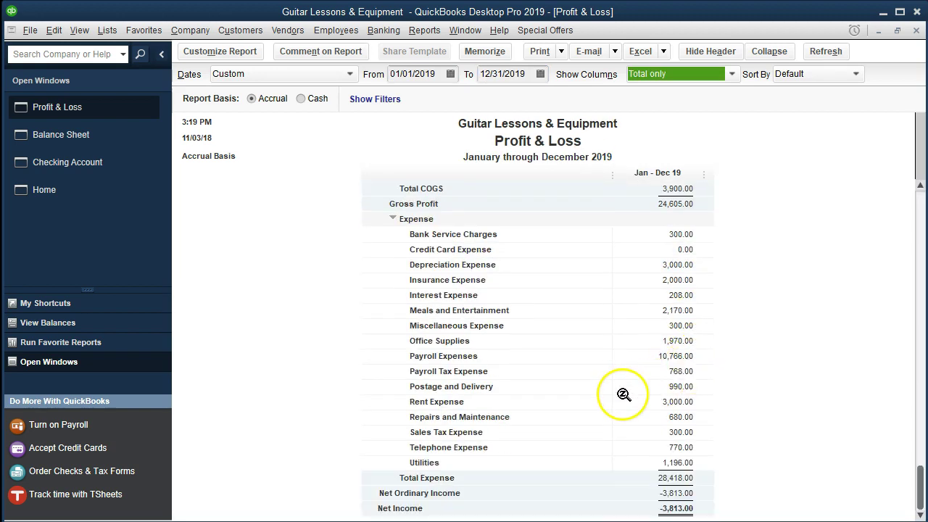
pyautogui.click(434, 74)
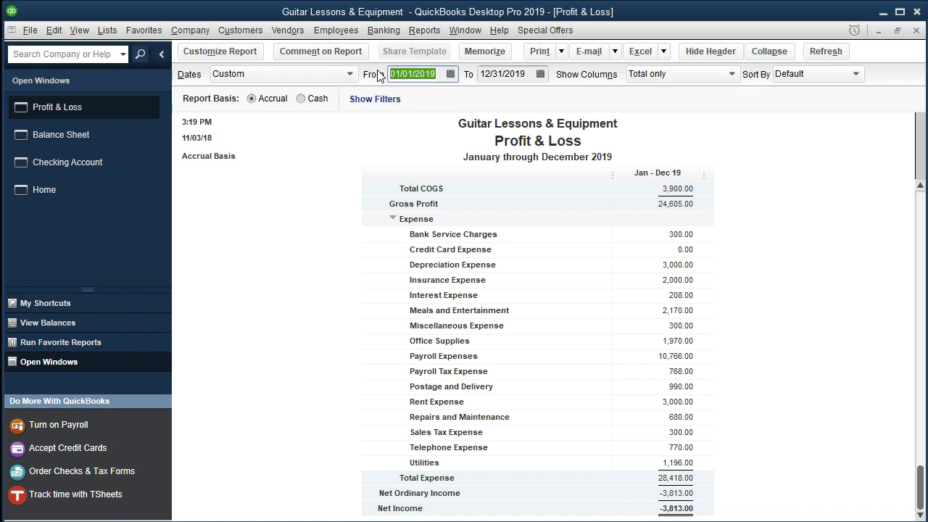
pyautogui.write('030119')
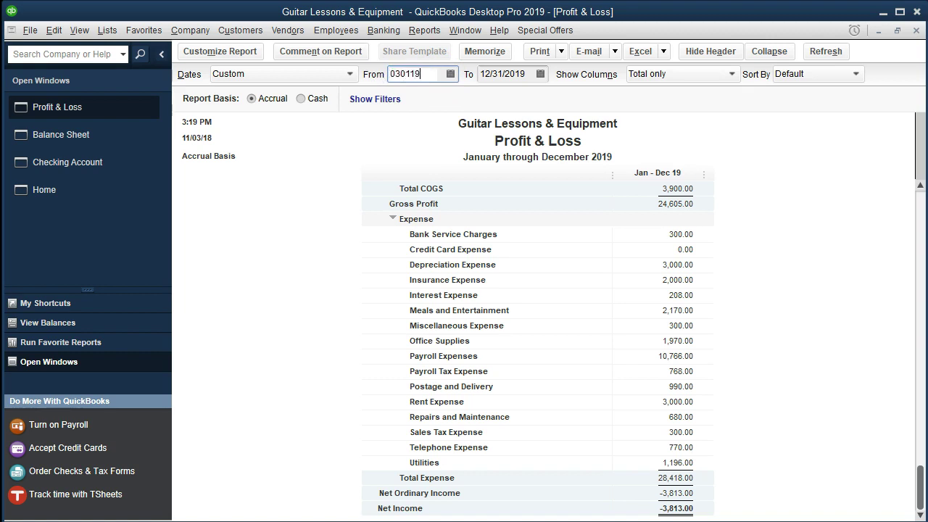
pyautogui.press('Tab')
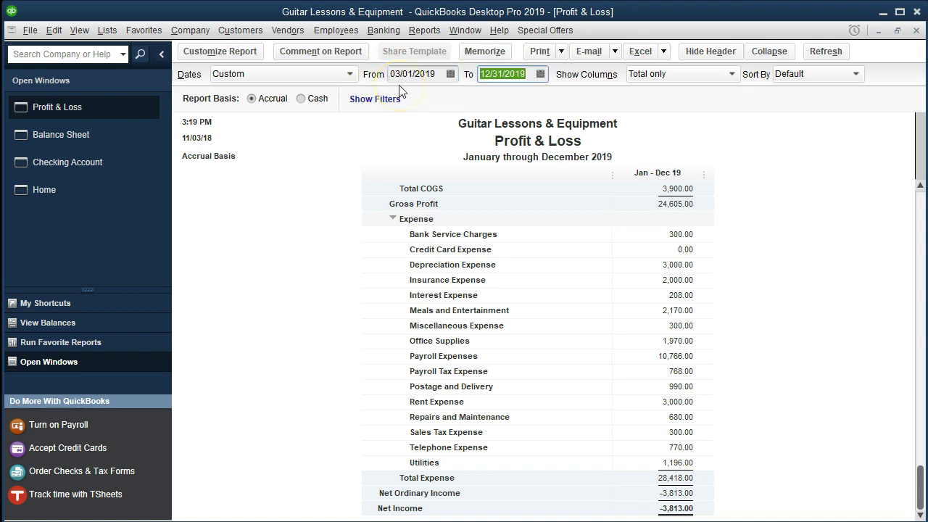
pyautogui.click(502, 93)
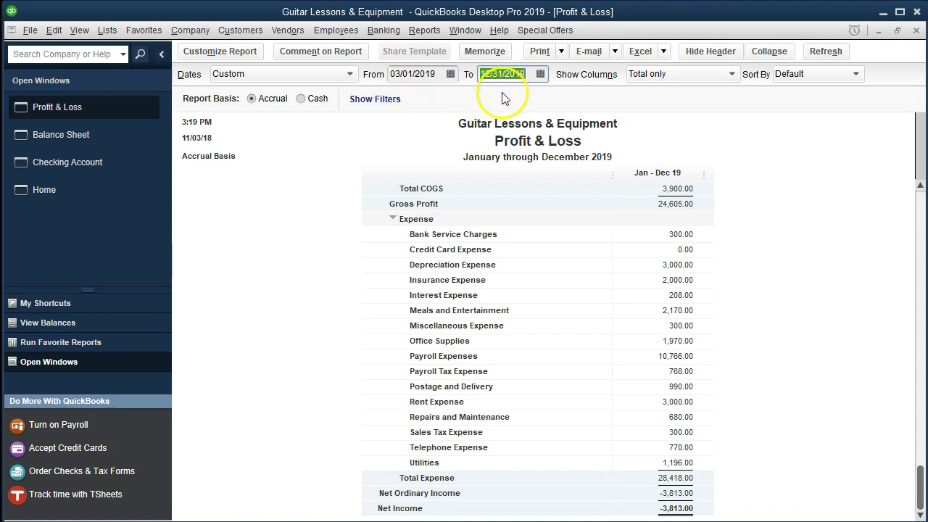
pyautogui.click(357, 290)
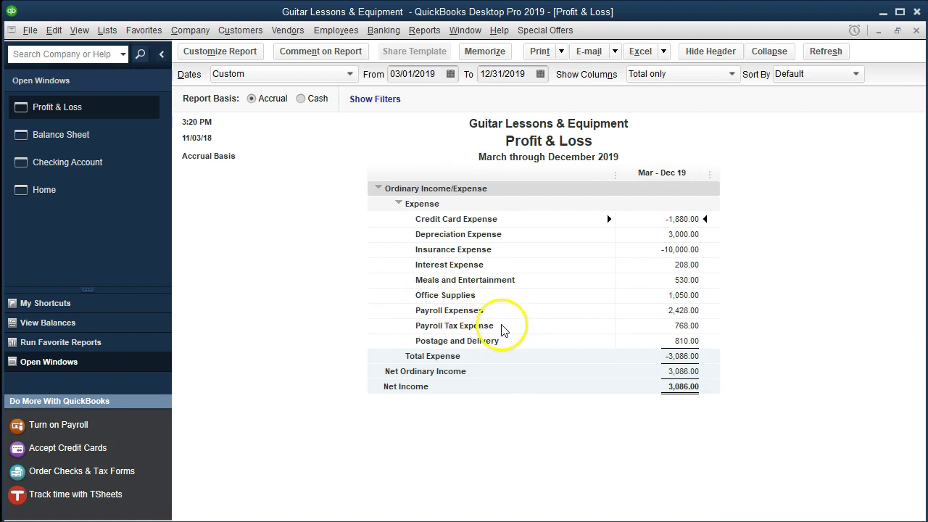
pyautogui.press('Down')
pyautogui.press('Down')
pyautogui.press('Down')
pyautogui.press('Down')
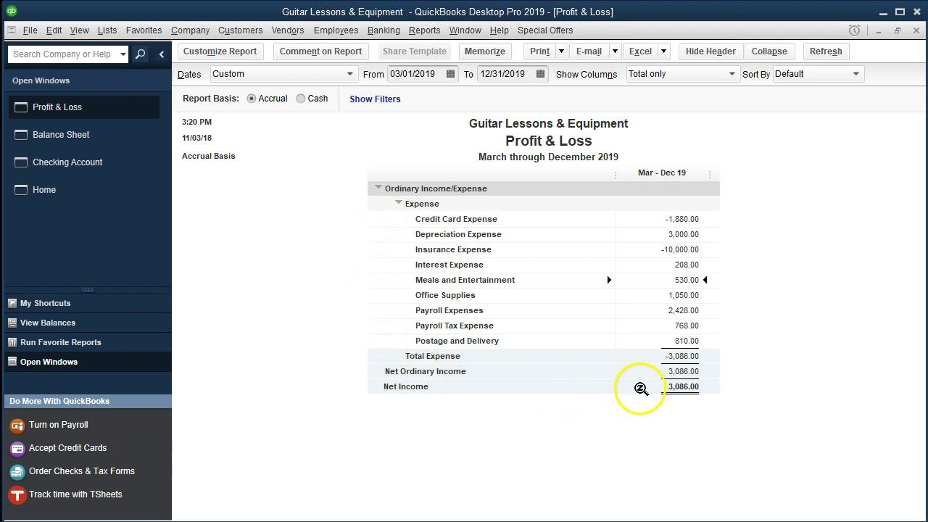
# Switch back to the Balance Sheet report and drill into the Draws Charity amount again
pyautogui.click(93, 138)
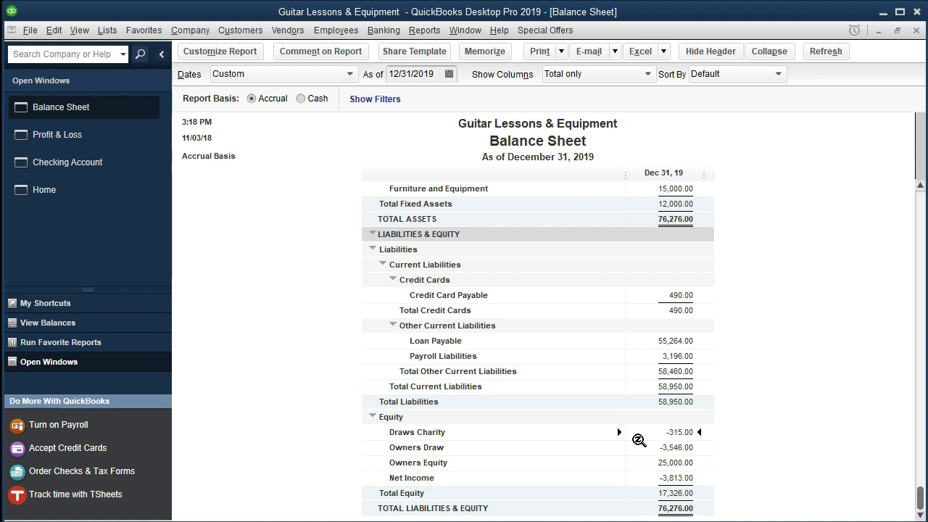
pyautogui.doubleClick(648, 432)
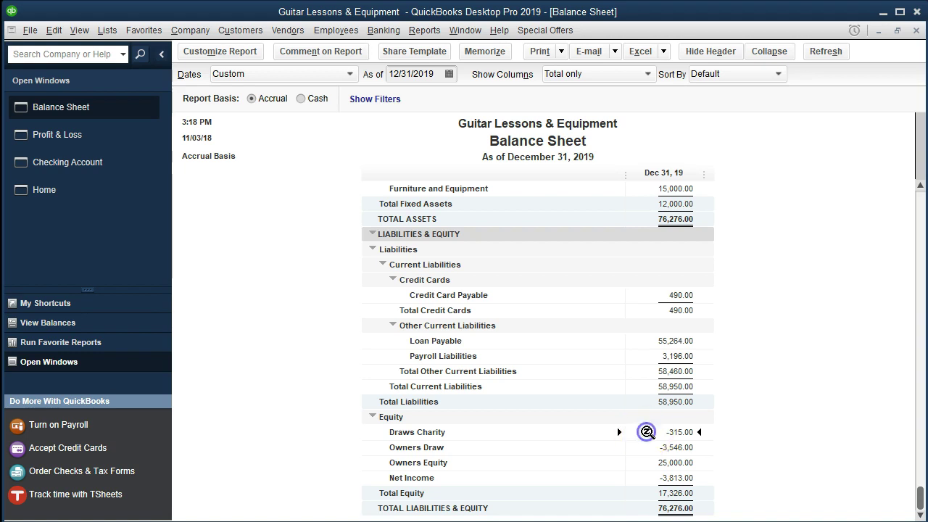